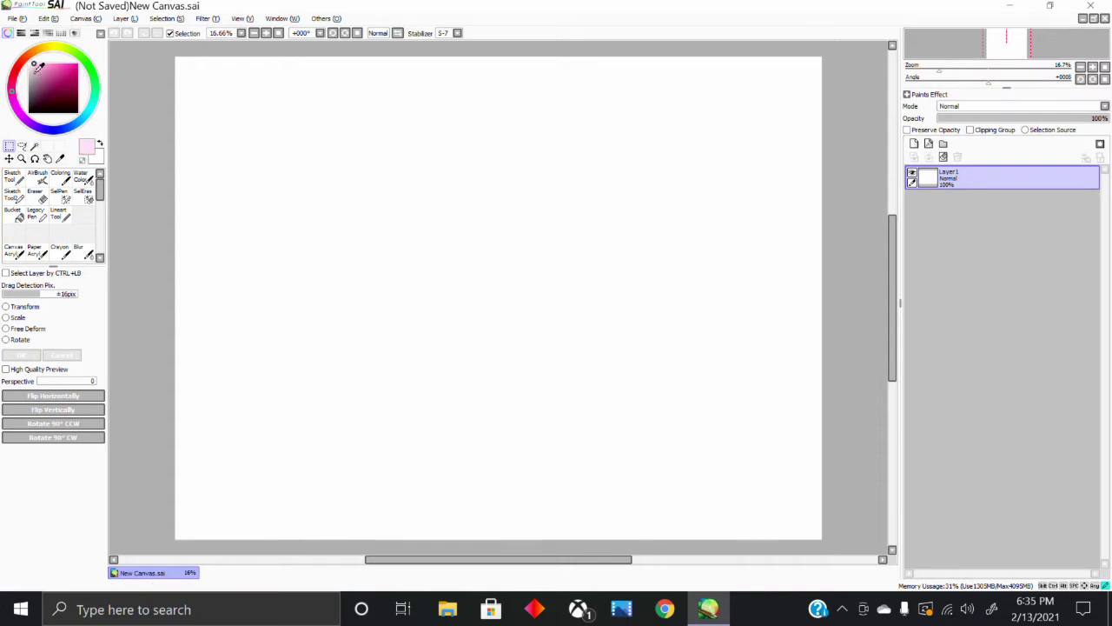
Cover the whole canvas in pale pink with the Coloring brush at size 500.
left_click(60, 176)
left_click(49, 537)
mouse_move(187, 521)
left_mouse_down()
mouse_move(202, 391)
mouse_move(595, 508)
mouse_move(522, 454)
mouse_move(204, 469)
mouse_move(649, 382)
mouse_move(916, 414)
mouse_move(397, 246)
mouse_move(568, 227)
left_mouse_up()
mouse_move(247, 228)
left_mouse_down()
mouse_move(313, 268)
mouse_move(790, 211)
mouse_move(388, 521)
mouse_move(343, 469)
mouse_move(715, 447)
mouse_move(837, 206)
mouse_move(176, 72)
mouse_move(491, 43)
mouse_move(764, 87)
mouse_move(782, 165)
left_mouse_up()
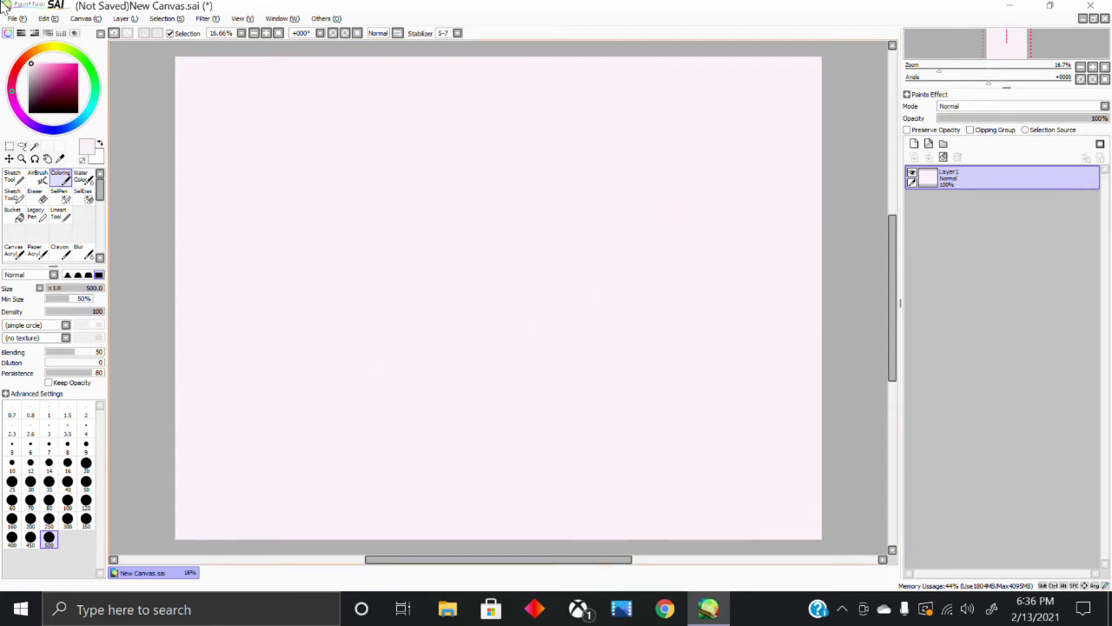
Add a new layer and paint a thick red border along all four canvas edges.
left_click(913, 144)
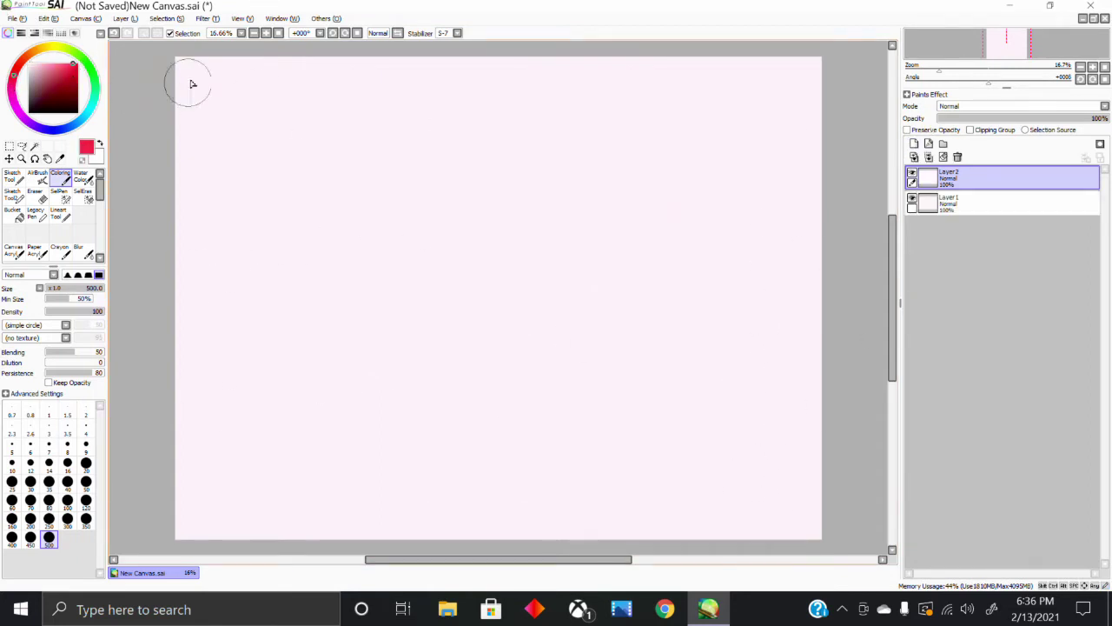
mouse_move(193, 83)
left_mouse_down()
mouse_move(178, 492)
mouse_move(151, 536)
mouse_move(421, 533)
mouse_move(834, 279)
mouse_move(804, 521)
left_mouse_up()
mouse_move(808, 63)
left_mouse_down()
mouse_move(832, 304)
mouse_move(812, 94)
left_mouse_up()
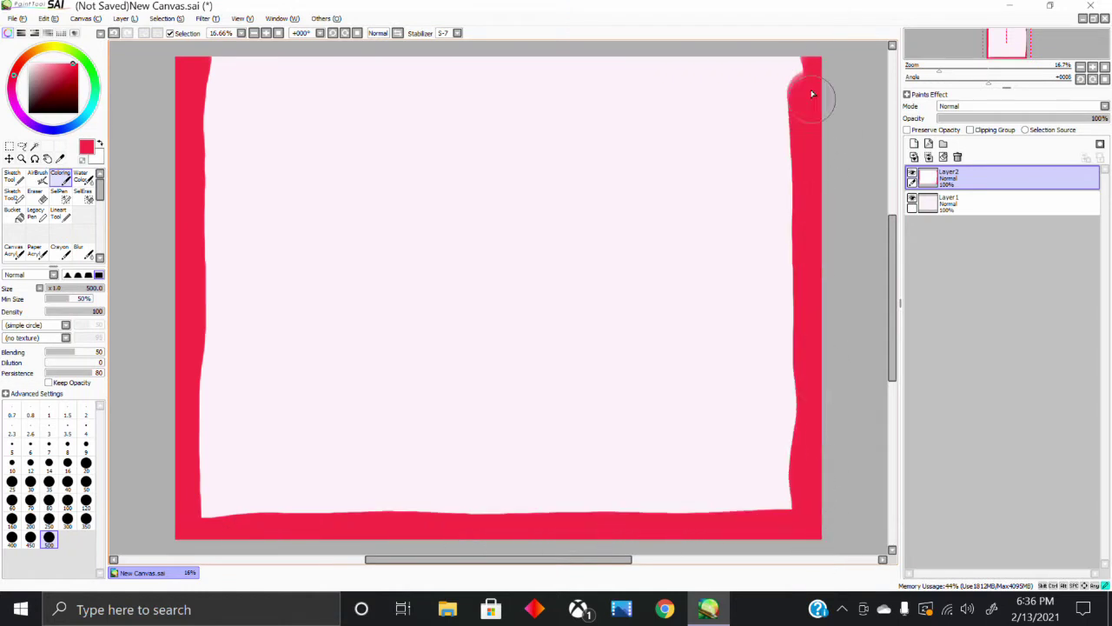
left_click_drag(224, 74, 787, 69)
Soften the red border's inner edge with the Blur brush at size 500 and lower the layer's opacity to 8%.
left_click(79, 251)
left_click_drag(206, 91, 200, 403)
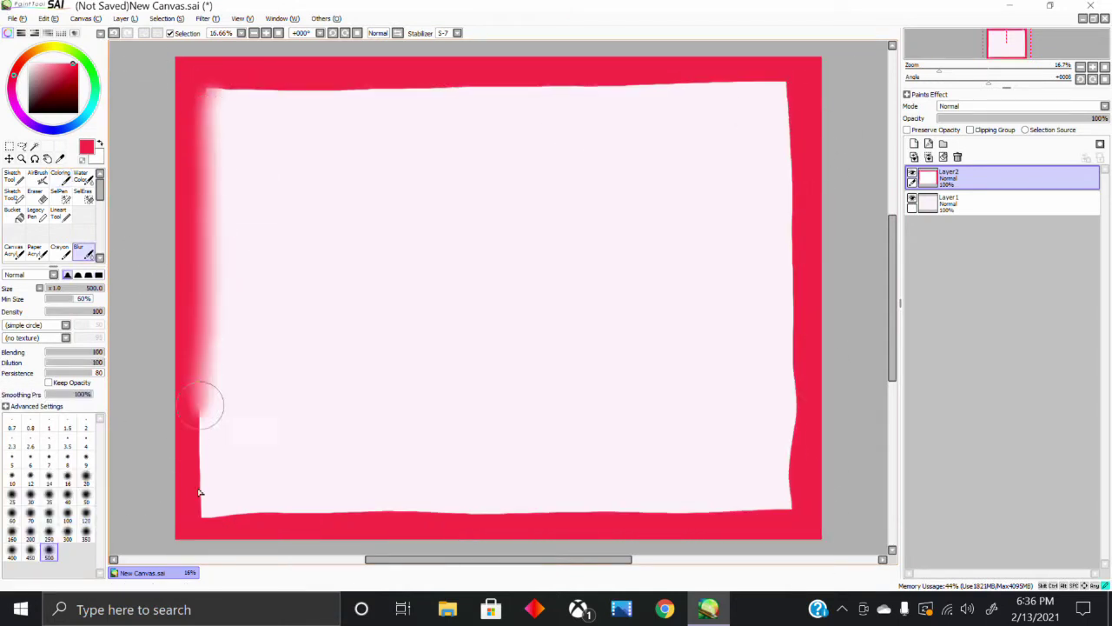
mouse_move(199, 493)
left_mouse_down()
mouse_move(211, 509)
mouse_move(630, 507)
mouse_move(266, 516)
mouse_move(795, 61)
mouse_move(762, 583)
mouse_move(812, 77)
mouse_move(331, 130)
mouse_move(534, 87)
left_mouse_up()
left_click_drag(999, 119, 951, 118)
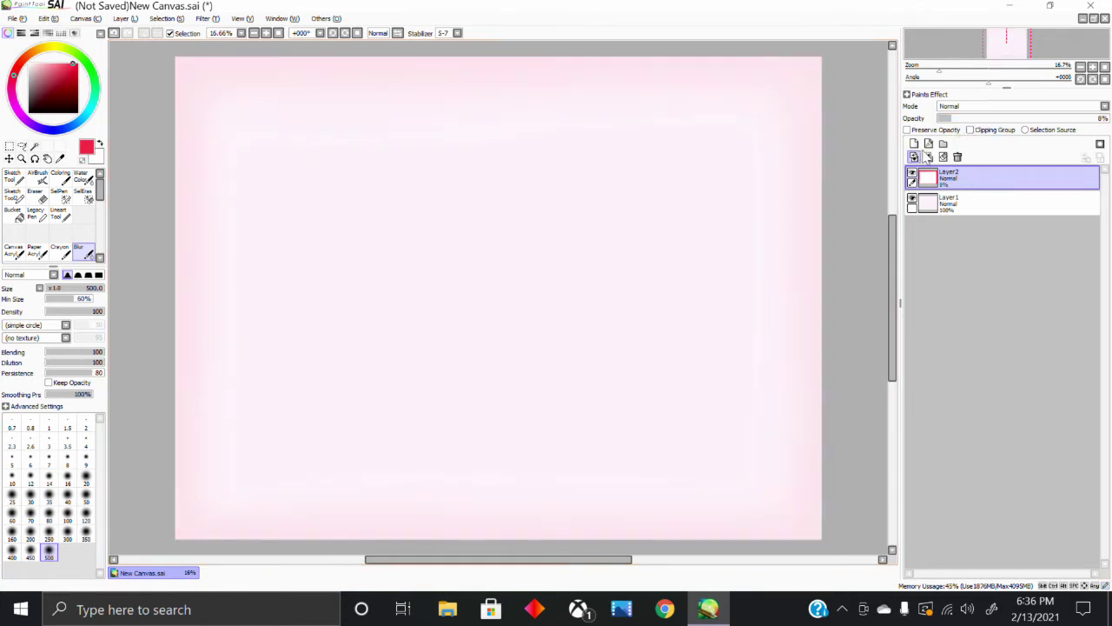
Repaint the border in magenta with Preserve Opacity enabled and the layer's opacity restored to 100%.
left_click(11, 104)
left_click(62, 177)
mouse_move(187, 208)
left_mouse_down()
mouse_move(191, 417)
mouse_move(608, 532)
left_mouse_up()
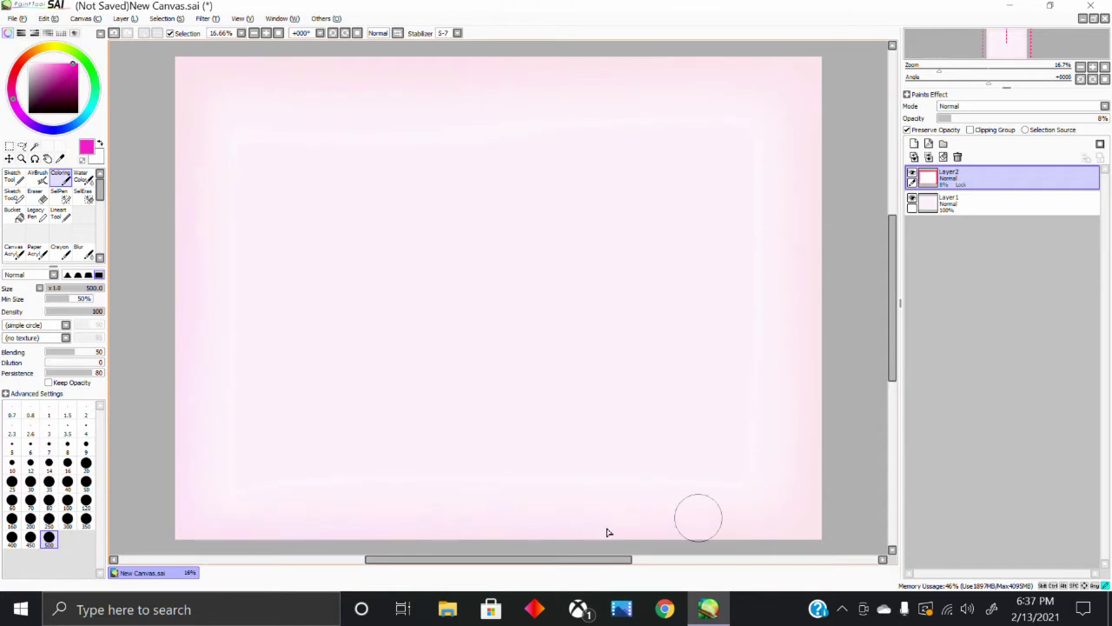
left_click_drag(980, 129, 1103, 118)
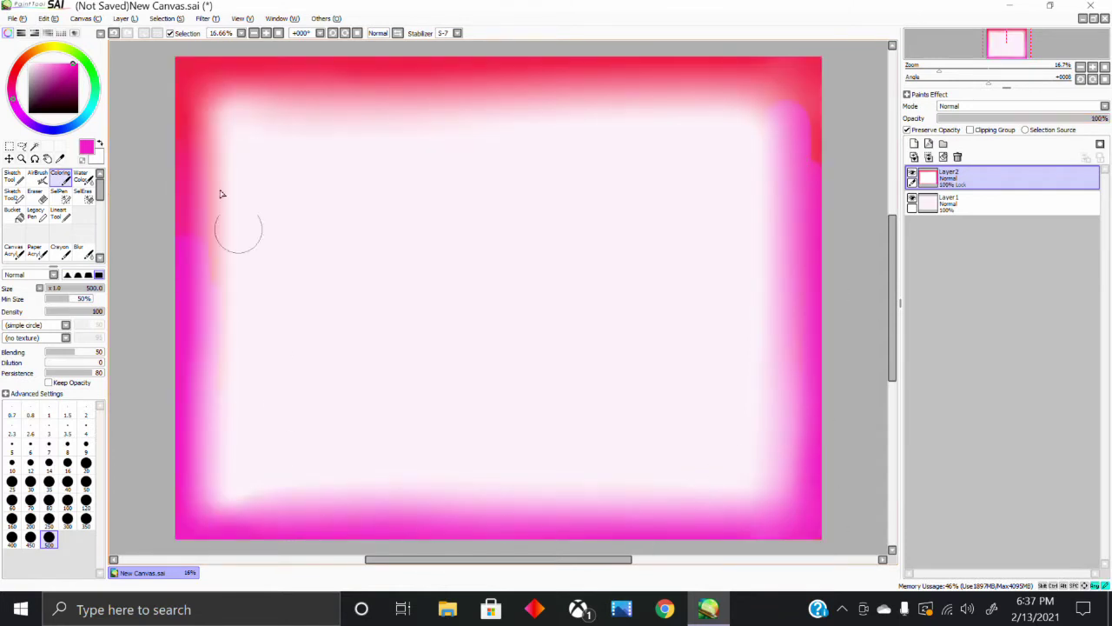
mouse_move(221, 193)
left_mouse_down()
mouse_move(200, 115)
mouse_move(334, 67)
mouse_move(387, 148)
mouse_move(595, 77)
mouse_move(735, 85)
mouse_move(814, 212)
left_mouse_up()
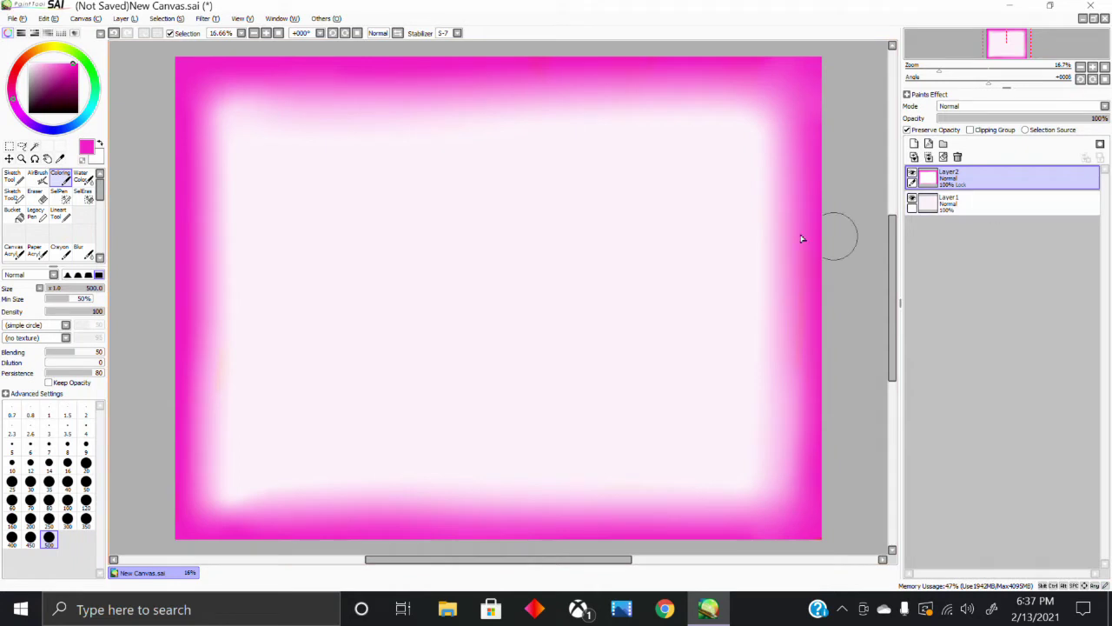
Scale the magenta border layer down so a narrow even margin remains around it.
key("ctrl+t")
left_click(42, 315)
left_click_drag(821, 57, 791, 84)
mouse_move(739, 174)
left_mouse_down()
mouse_move(761, 158)
mouse_move(755, 168)
left_mouse_up()
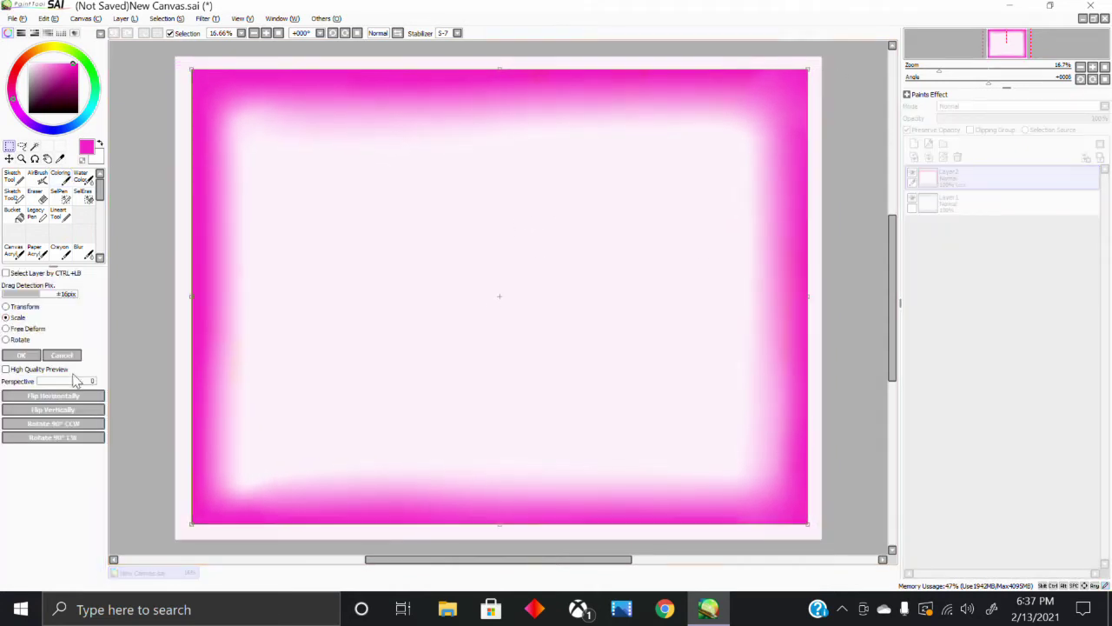
left_click(22, 355)
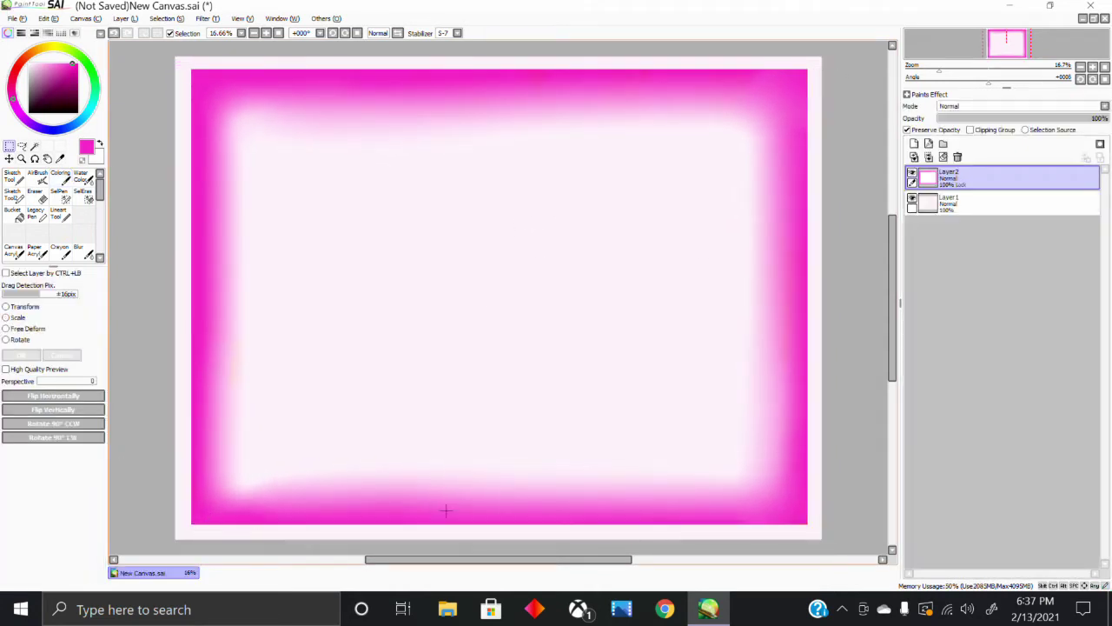
Fill the outer margin with magenta on a new layer beneath the border and merge the two border layers.
left_click(976, 204)
left_click(914, 143)
left_click(61, 178)
left_click_drag(169, 201, 182, 397)
key("ctrl+z")
mouse_move(164, 166)
left_mouse_down()
mouse_move(174, 556)
mouse_move(826, 520)
left_mouse_up()
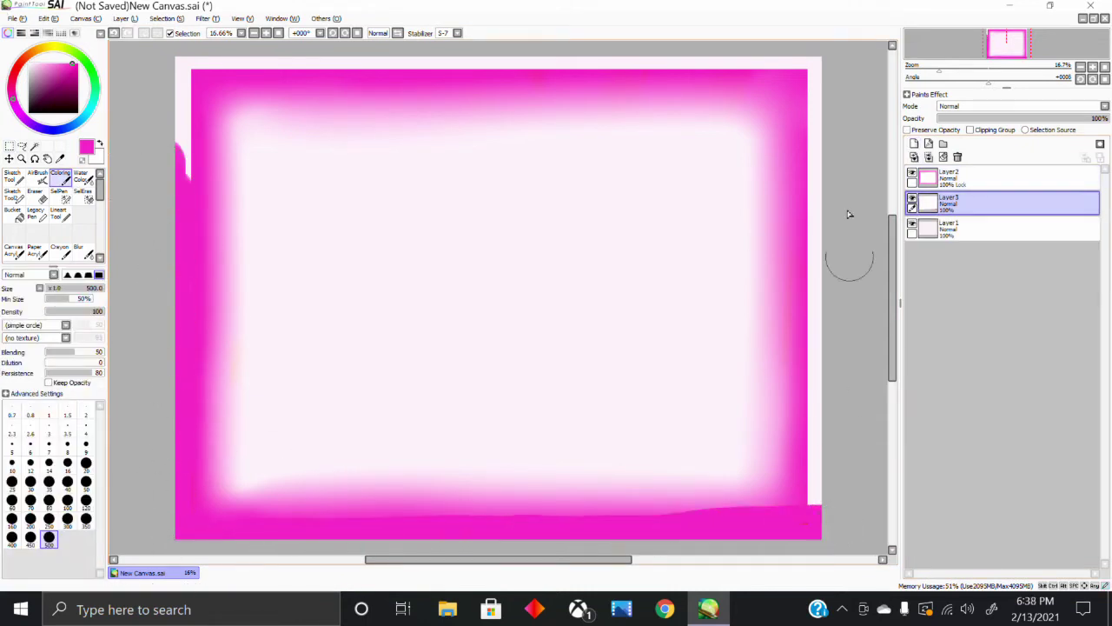
left_click_drag(821, 58, 825, 548)
mouse_move(817, 52)
left_mouse_down()
mouse_move(285, 55)
mouse_move(174, 183)
left_mouse_up()
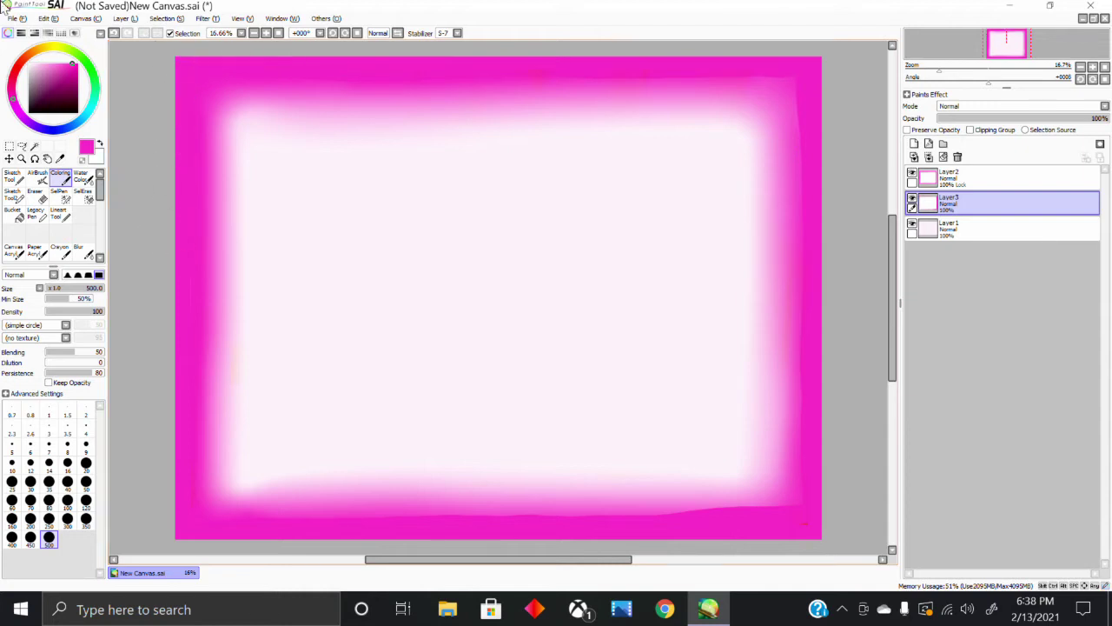
left_click(947, 177)
left_click(957, 157)
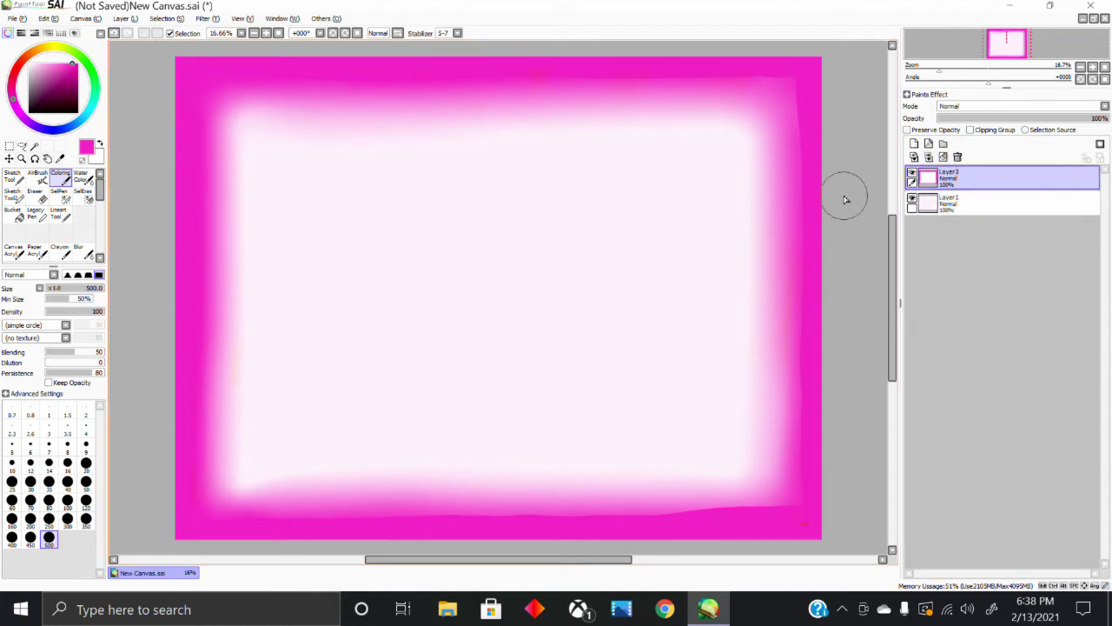
Blur the seams of the magenta border and merge it into the background layer at 8% opacity.
left_click(78, 250)
mouse_move(390, 529)
left_mouse_down()
mouse_move(832, 501)
mouse_move(816, 66)
mouse_move(793, 352)
mouse_move(766, 80)
mouse_move(225, 99)
mouse_move(759, 91)
mouse_move(209, 479)
mouse_move(250, 531)
left_mouse_up()
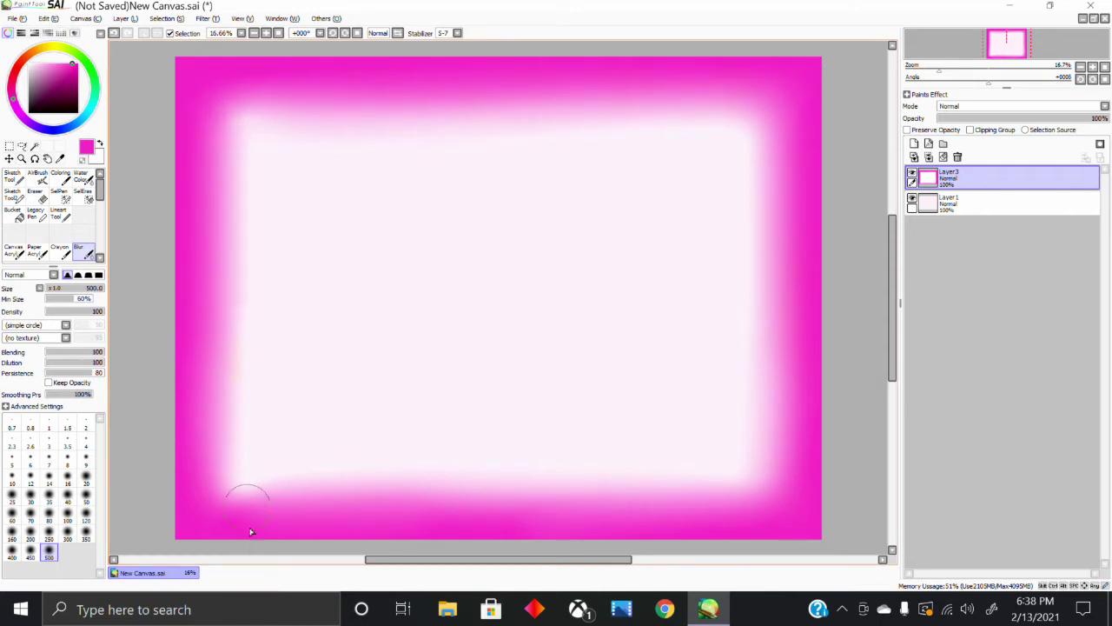
left_click_drag(776, 208, 785, 120)
left_click_drag(973, 118, 951, 119)
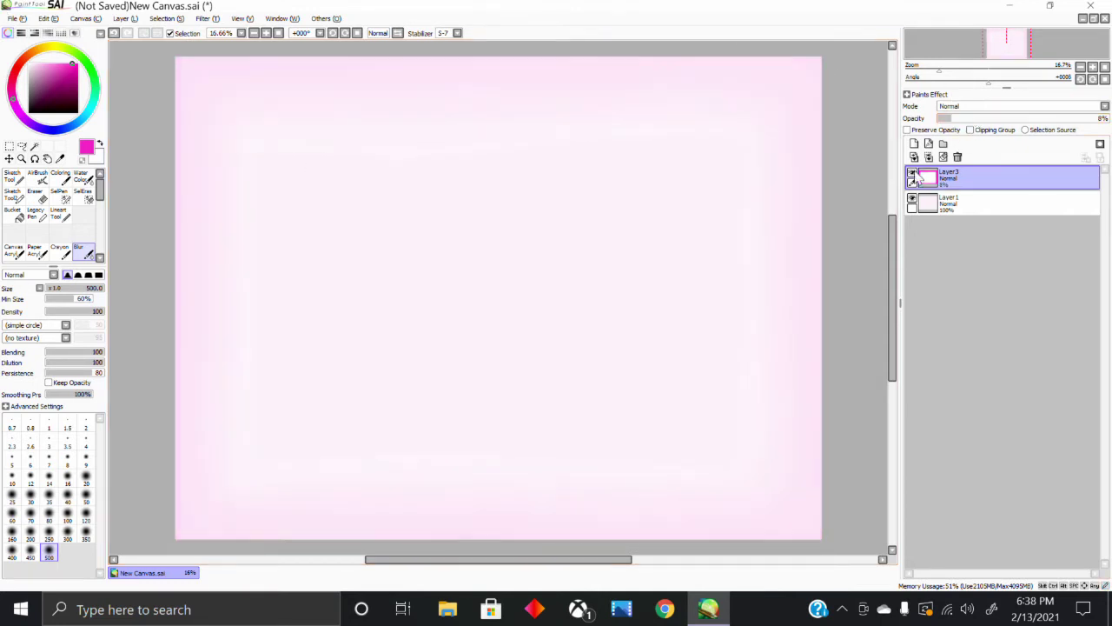
left_click(928, 157)
On a new layer, sketch a dark magenta wavy balloon string and a heart built from two circles and a point.
left_click(915, 145)
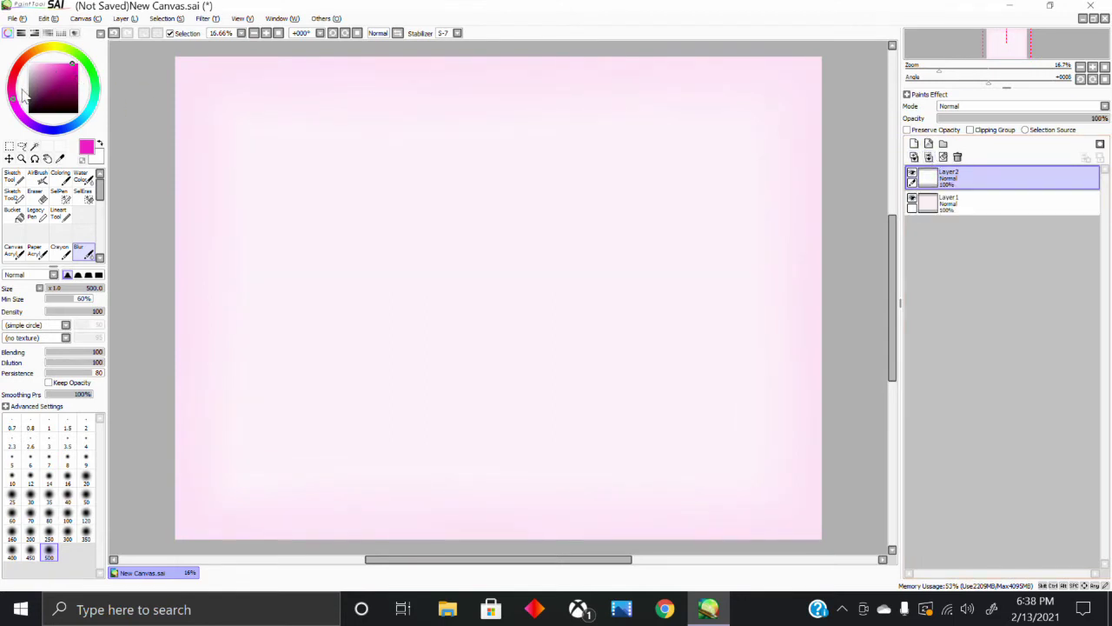
left_click(63, 89)
left_click(12, 179)
left_click_drag(485, 470, 489, 278)
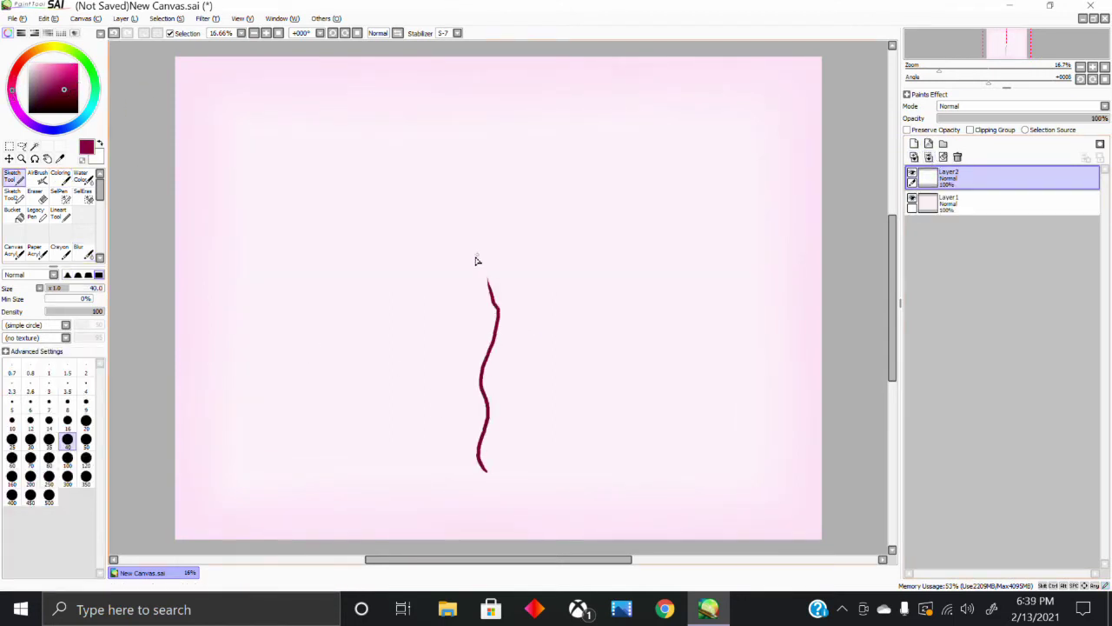
left_click_drag(425, 227, 477, 228)
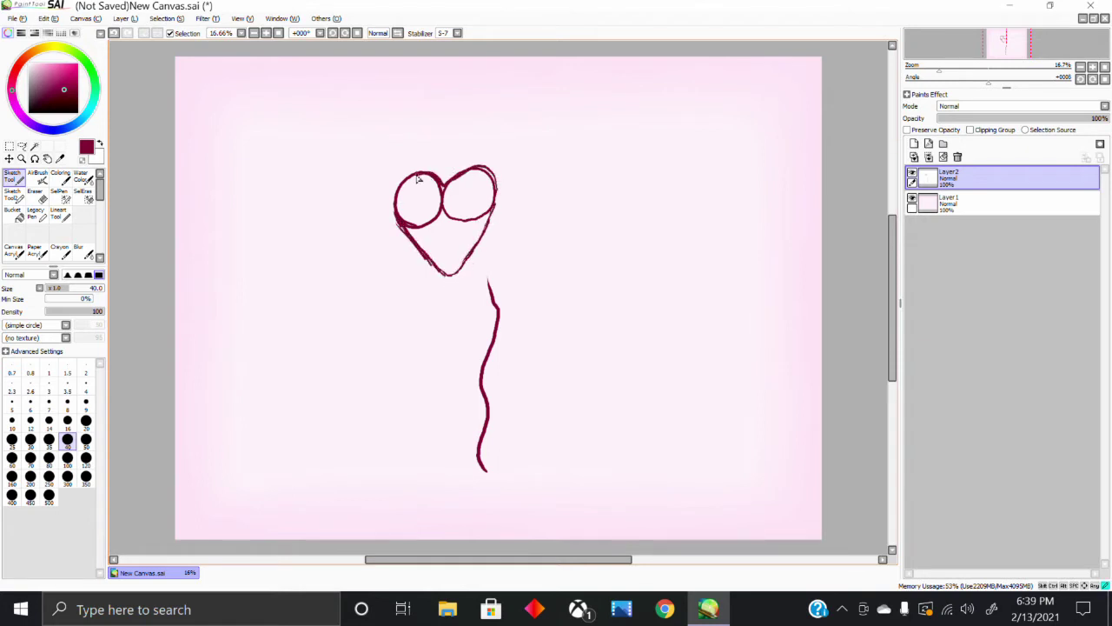
Erase the construction lines inside the sketched heart.
key("e")
mouse_move(441, 230)
left_mouse_down()
mouse_move(474, 207)
mouse_move(442, 190)
left_mouse_up()
left_click(14, 177)
Lasso the heart and move it onto the upper end of the string.
left_click(10, 146)
mouse_move(314, 160)
left_mouse_down()
mouse_move(490, 250)
mouse_move(584, 282)
left_mouse_up()
left_click(22, 147)
mouse_move(413, 110)
left_mouse_down()
mouse_move(550, 189)
mouse_move(509, 117)
left_mouse_up()
left_click_drag(511, 193, 549, 200)
left_click(148, 380)
Clean up the heart's outline with the Eraser and thicken it with Sketch strokes where it meets the string.
left_click(36, 197)
left_click_drag(498, 248, 488, 269)
key("e")
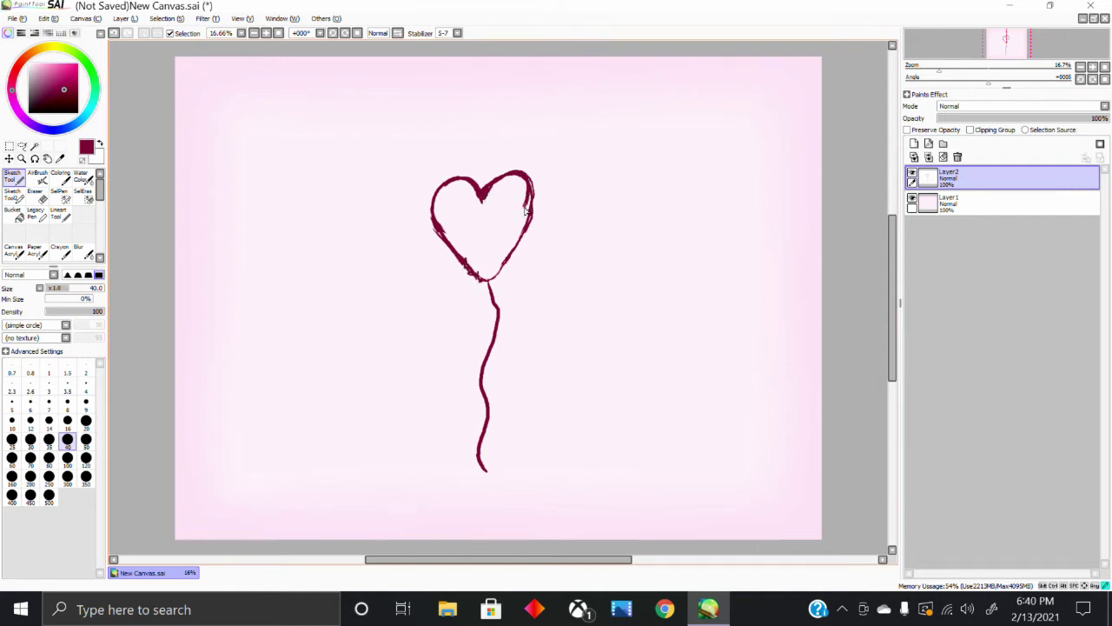
left_click_drag(525, 210, 508, 254)
key("ctrl+z")
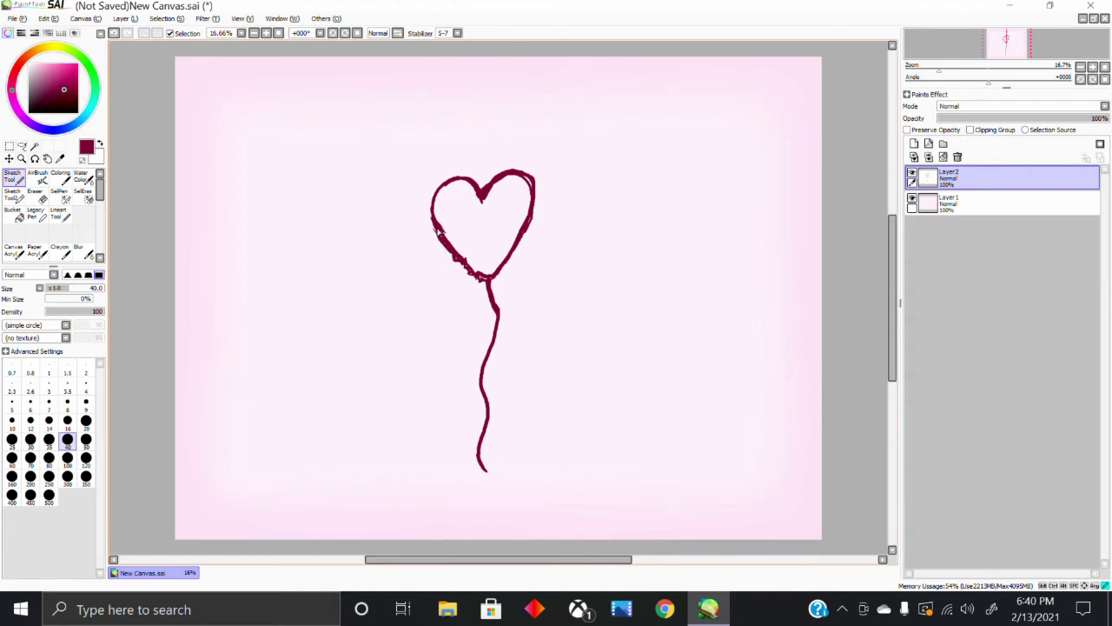
key("e")
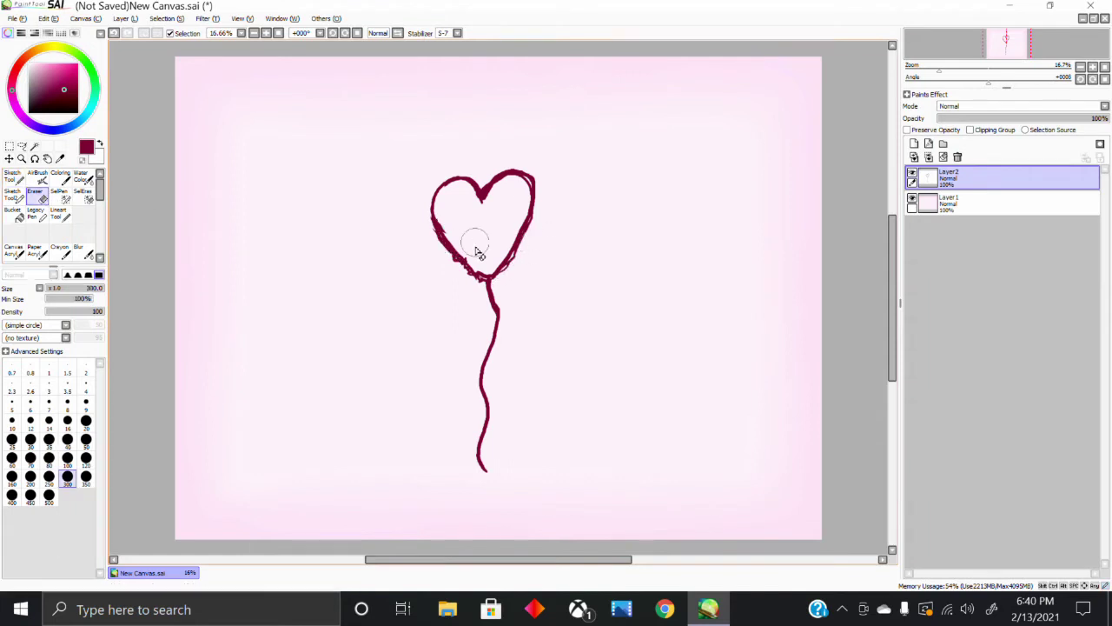
mouse_move(477, 249)
left_mouse_down()
mouse_move(516, 211)
mouse_move(519, 254)
left_mouse_up()
key("e")
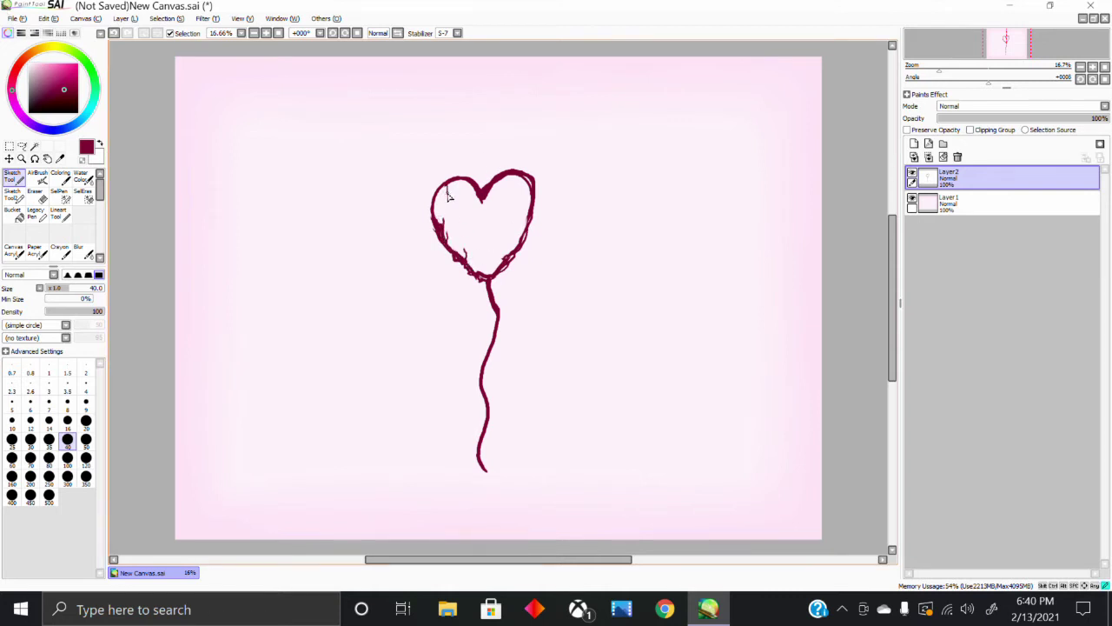
Scale the heart balloon up to fill most of the canvas height.
key("ctrl+t")
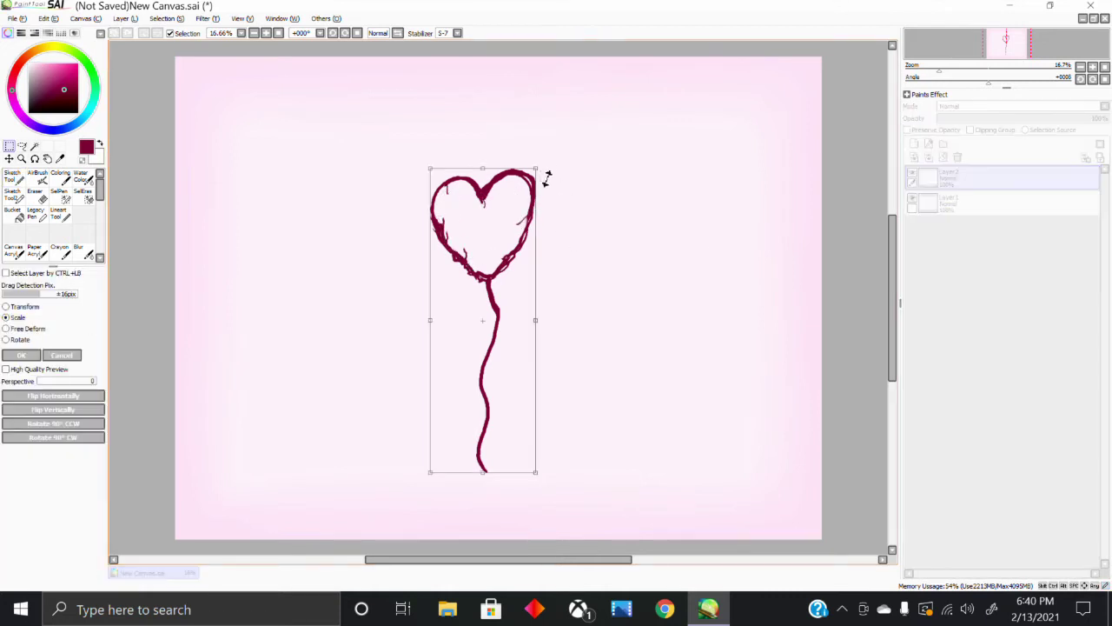
left_click_drag(546, 174, 599, 86)
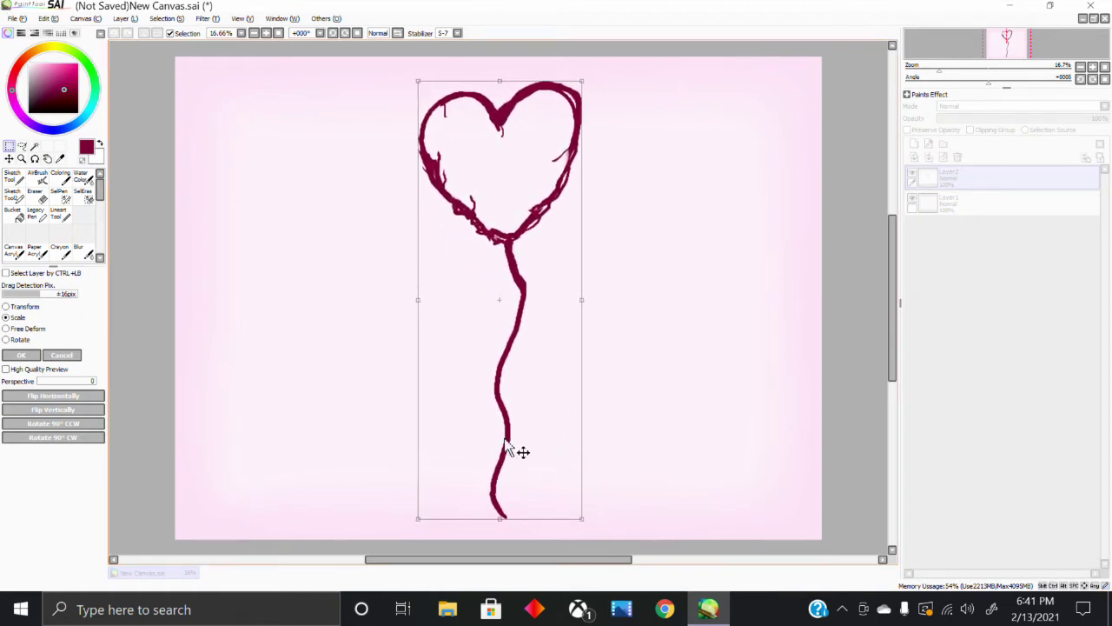
key("Return")
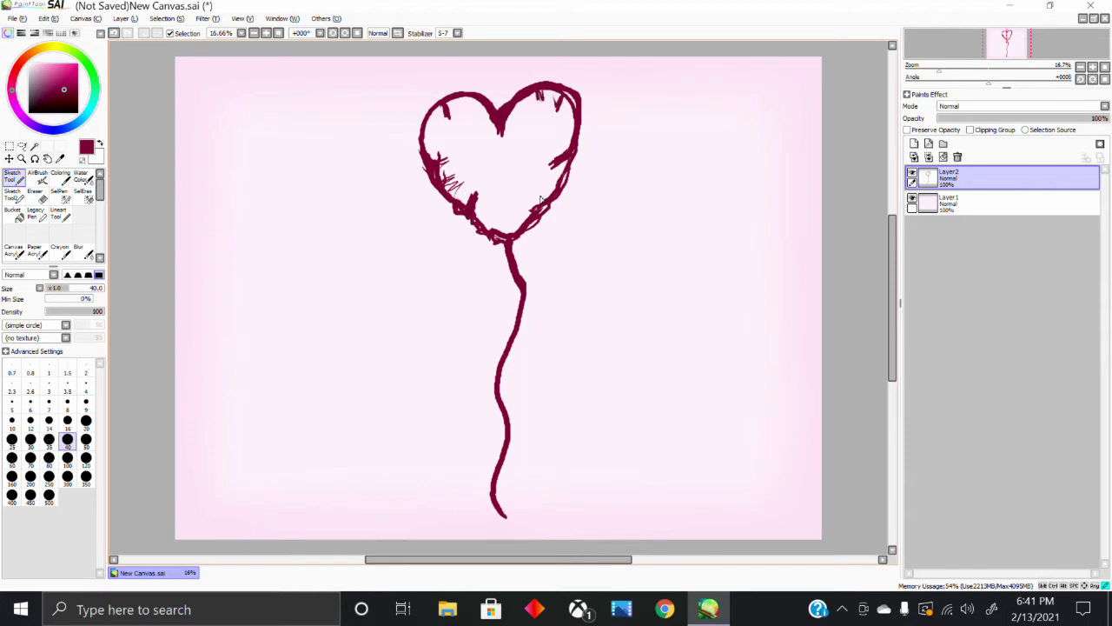
Smudge the heart's inner shading with the Blur brush at size 120 and add a few thin Sketch strokes inside.
left_click(78, 252)
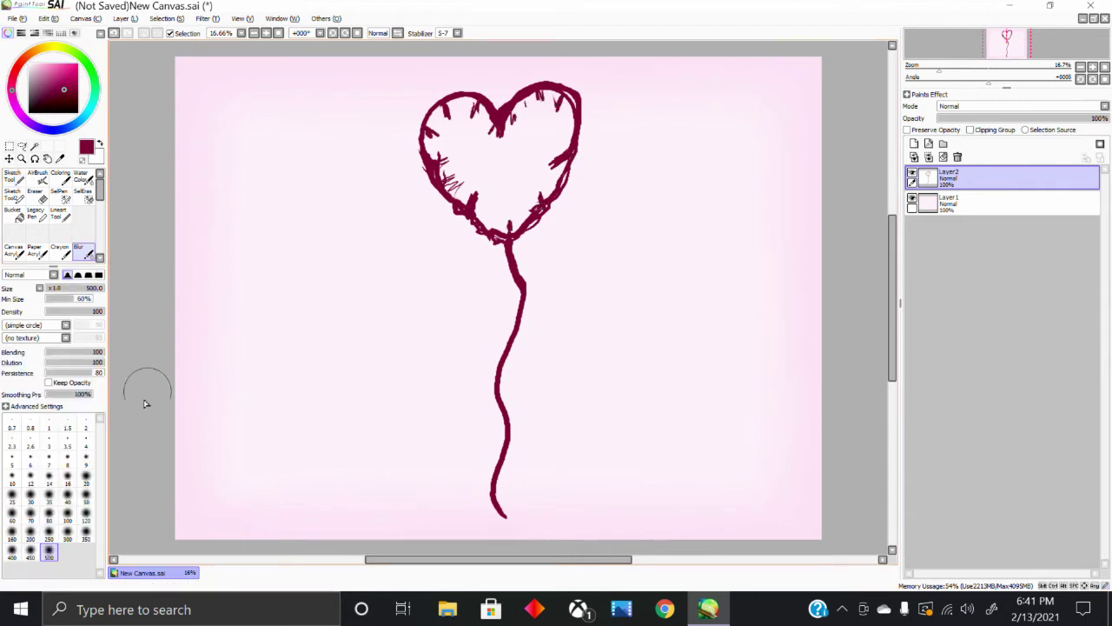
left_click(86, 513)
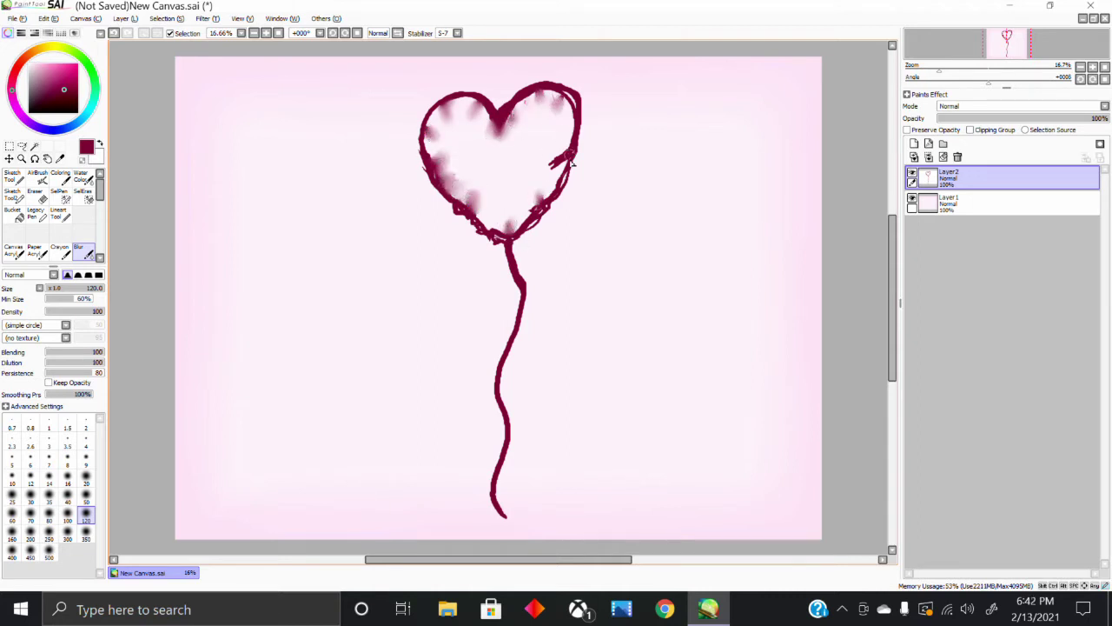
mouse_move(569, 148)
left_mouse_down()
mouse_move(566, 107)
mouse_move(498, 135)
left_mouse_up()
mouse_move(455, 102)
left_mouse_down()
mouse_move(425, 153)
mouse_move(485, 228)
mouse_move(521, 232)
mouse_move(575, 128)
mouse_move(562, 111)
mouse_move(575, 184)
left_mouse_up()
left_click(13, 178)
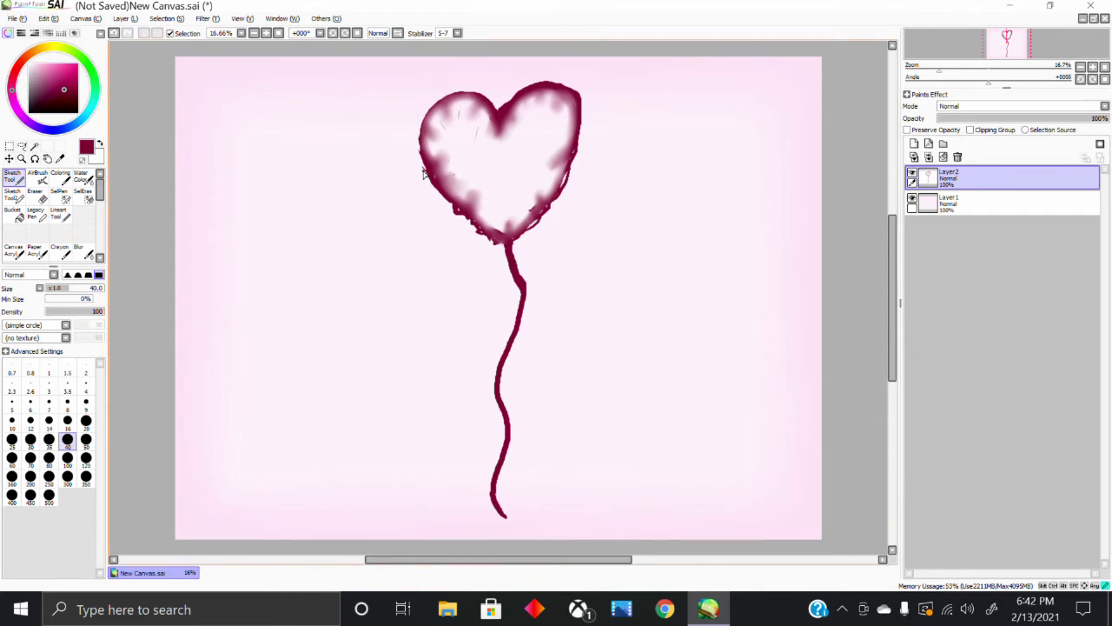
Lasso the left half of the heart and copy it onto a new layer.
left_click(21, 146)
left_click_drag(448, 70, 513, 250)
left_click_drag(468, 63, 452, 70)
key("ctrl+c")
key("ctrl+v")
Flip the copied heart half horizontally and place it over the right half.
left_click(10, 146)
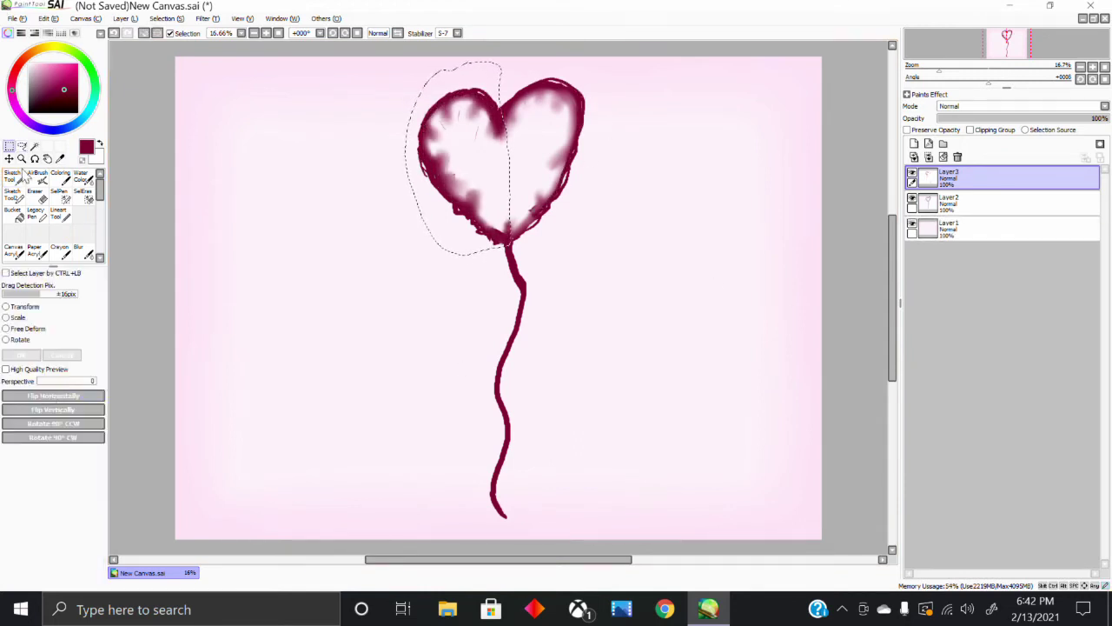
left_click(53, 395)
left_click(12, 317)
left_click_drag(471, 199, 537, 198)
left_click(21, 355)
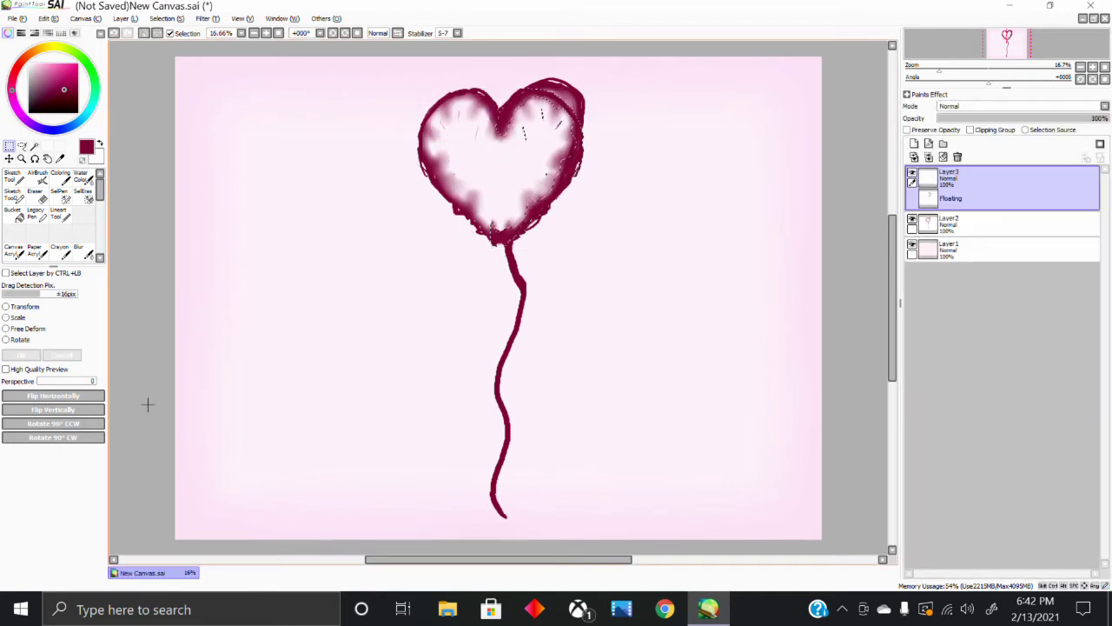
key("ctrl+d")
Erase the original right half of the heart beneath the mirrored copy and merge the two heart layers.
left_click(949, 203)
left_click(35, 196)
mouse_move(525, 80)
left_mouse_down()
mouse_move(584, 146)
mouse_move(565, 205)
mouse_move(542, 229)
left_mouse_up()
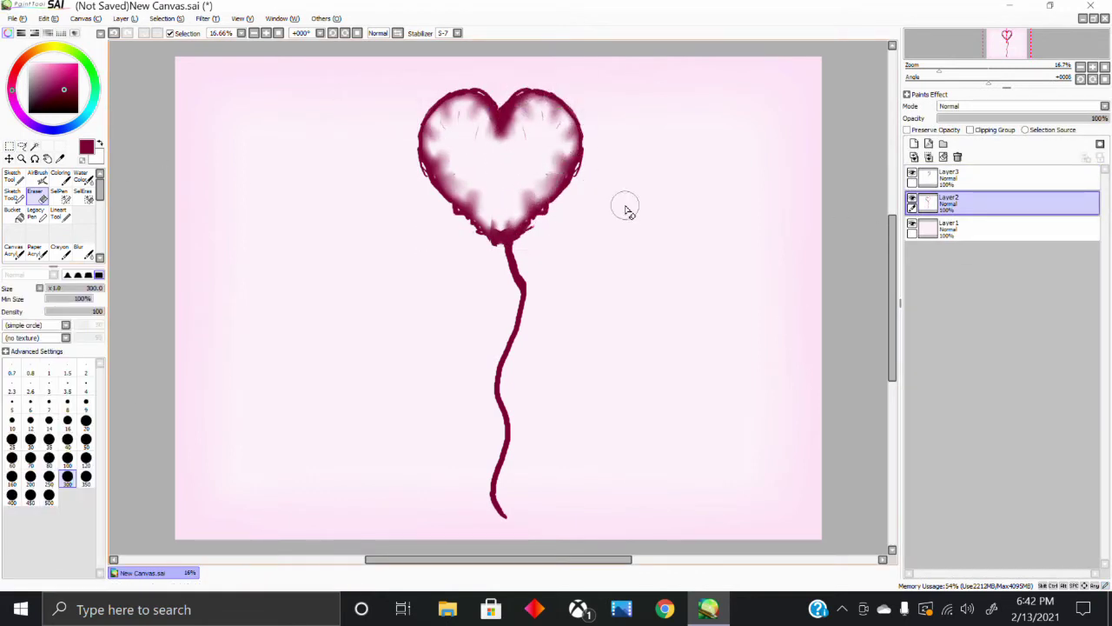
left_click(949, 178)
left_click(929, 157)
Lasso the symmetrical heart and shift it slightly right to line up its tip with the string.
left_click(22, 146)
mouse_move(411, 80)
left_mouse_down()
mouse_move(620, 77)
mouse_move(605, 77)
left_mouse_up()
left_click_drag(514, 175, 527, 179)
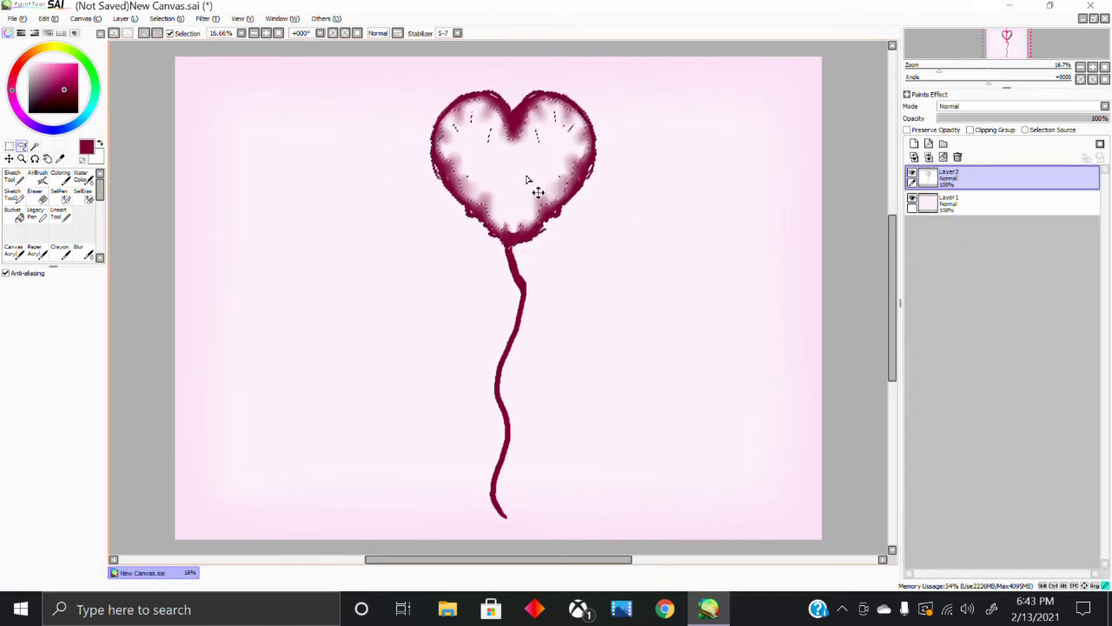
key("ctrl+d")
Erase the old string and draw a curvier S-shaped one hanging from the heart's tip.
left_click(14, 177)
key("e")
mouse_move(516, 521)
left_mouse_down()
mouse_move(504, 265)
mouse_move(515, 248)
mouse_move(534, 438)
left_mouse_up()
key("n")
key("ctrl+z")
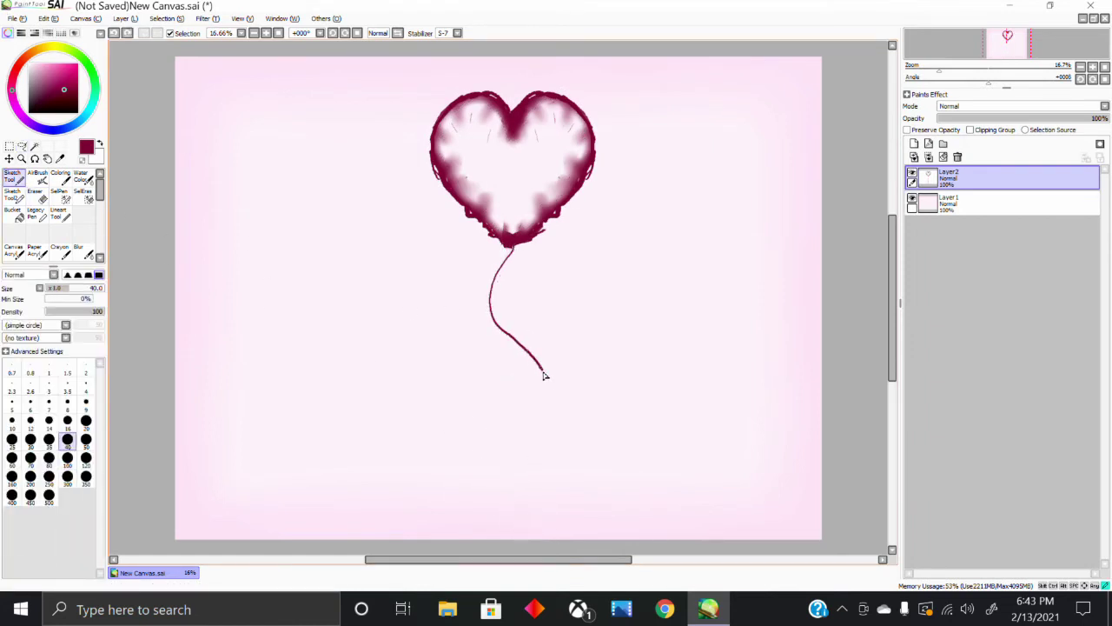
left_click_drag(544, 375, 483, 484)
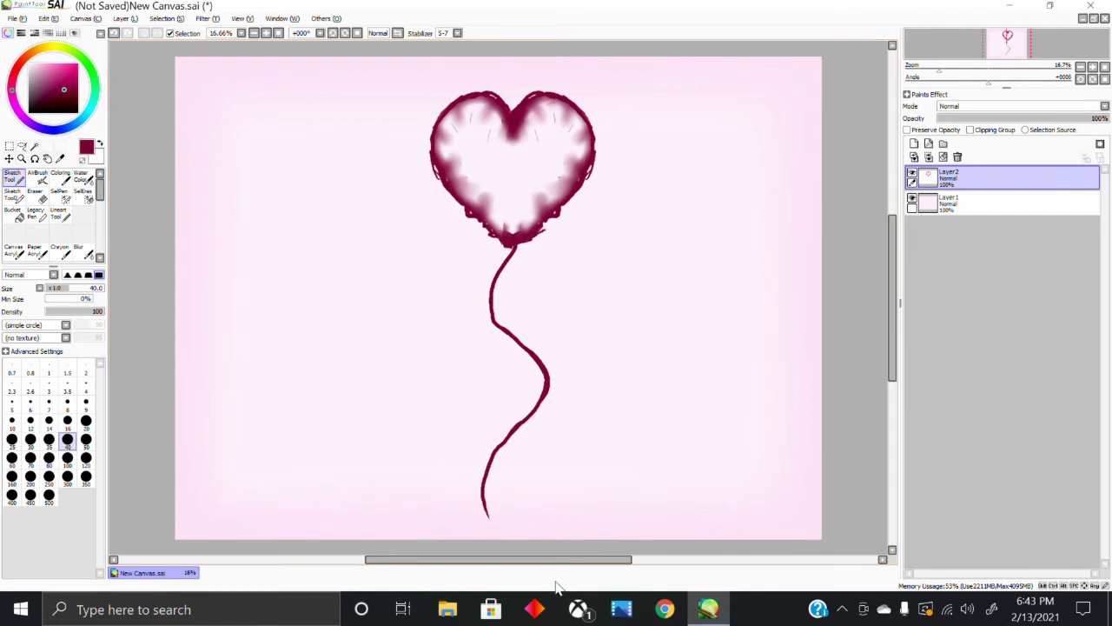
Select the whole balloon and move it to the horizontal centre of the canvas.
scroll(498, 391, "down", 2)
scroll(498, 390, "up", 1)
left_click(8, 146)
left_click_drag(339, 100, 644, 493)
left_click_drag(611, 402, 602, 396)
key("ctrl+d")
scroll(602, 396, "down", 1)
scroll(603, 396, "up", 1)
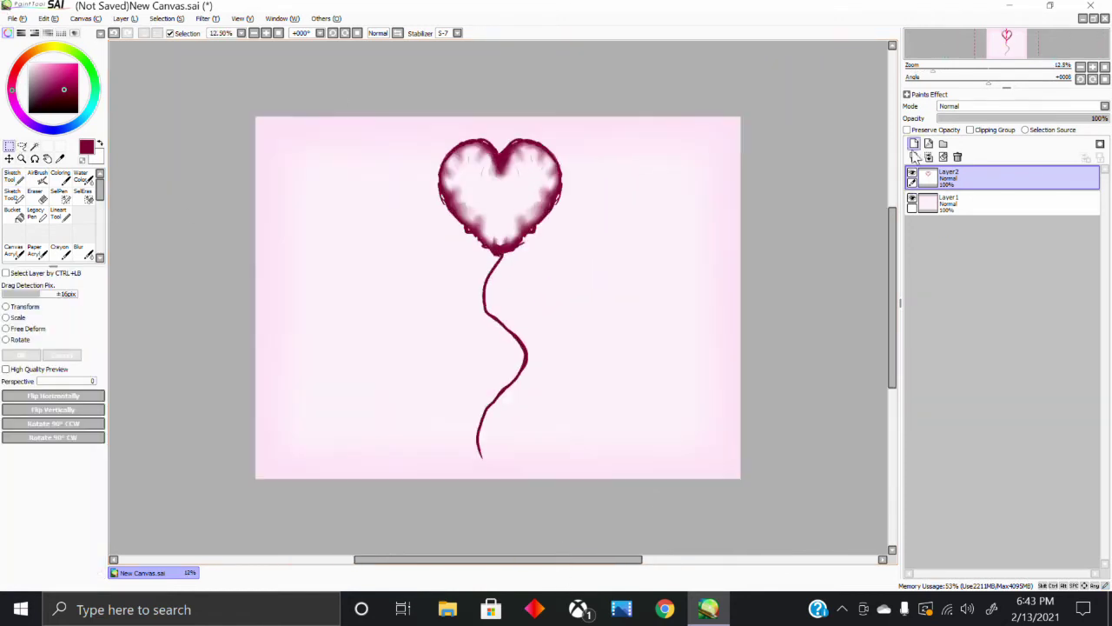
Add a new layer, lower the sketch layer's opacity to 22%, and choose the Lineart tool for the new layer.
left_click(914, 146)
left_click(969, 203)
left_click_drag(1042, 118, 976, 118)
left_click(970, 177)
left_click(59, 215)
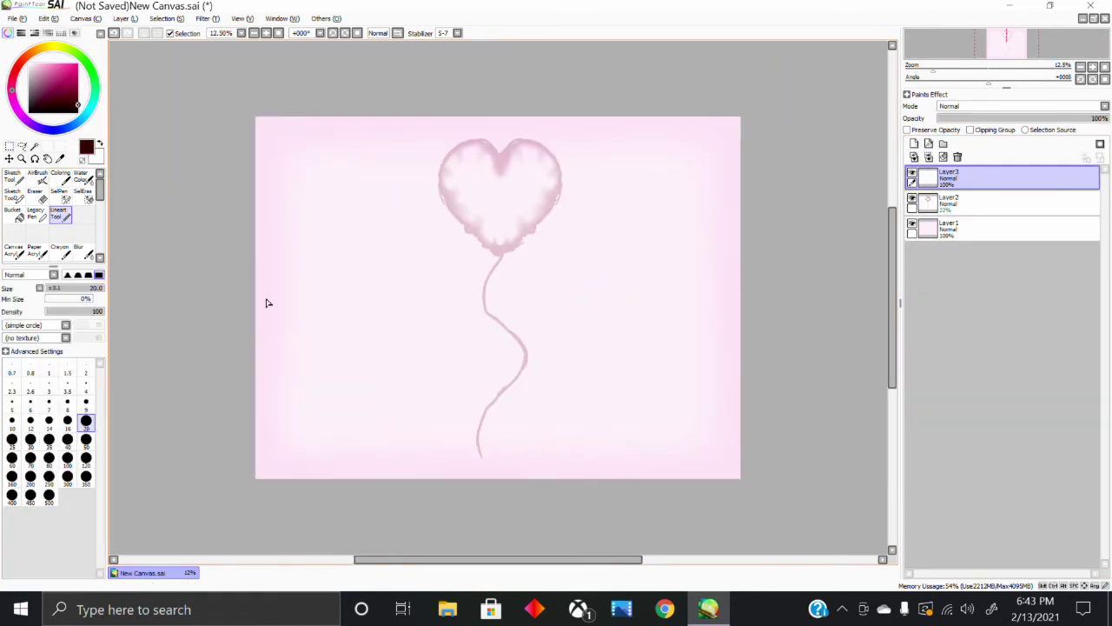
key("ctrl+z")
left_click(49, 496)
mouse_move(387, 449)
left_mouse_down()
mouse_move(377, 446)
mouse_move(328, 178)
left_mouse_up()
key("ctrl+z")
Trace the string and heart outline in dark maroon on the new layer with a size 80 Lineart brush.
left_click(77, 94)
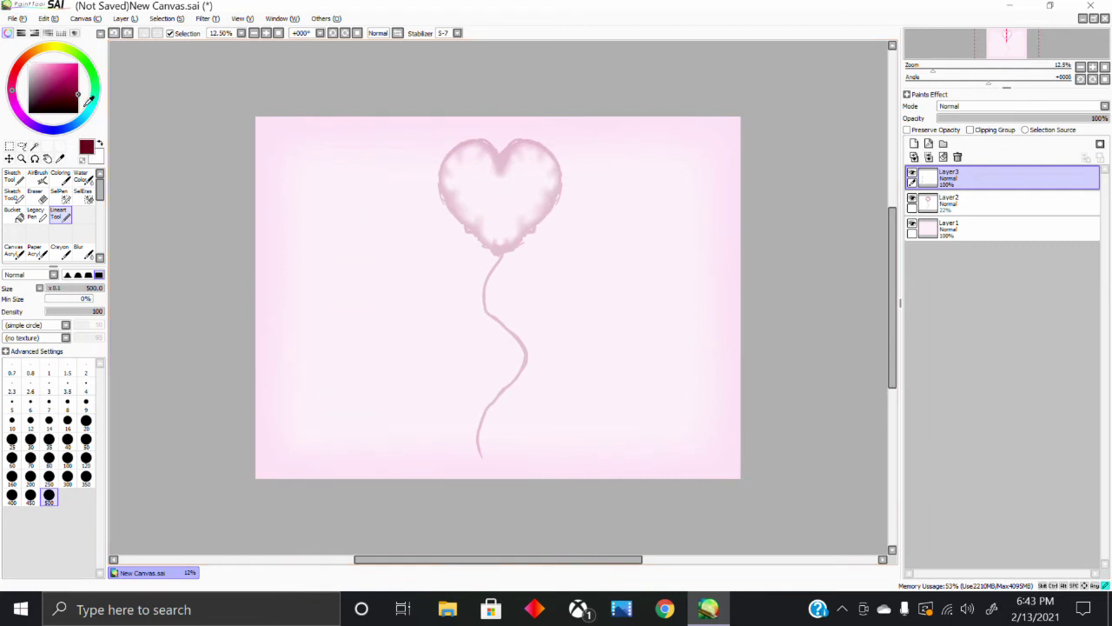
left_click_drag(391, 418, 321, 178)
key("ctrl+z")
left_click(49, 458)
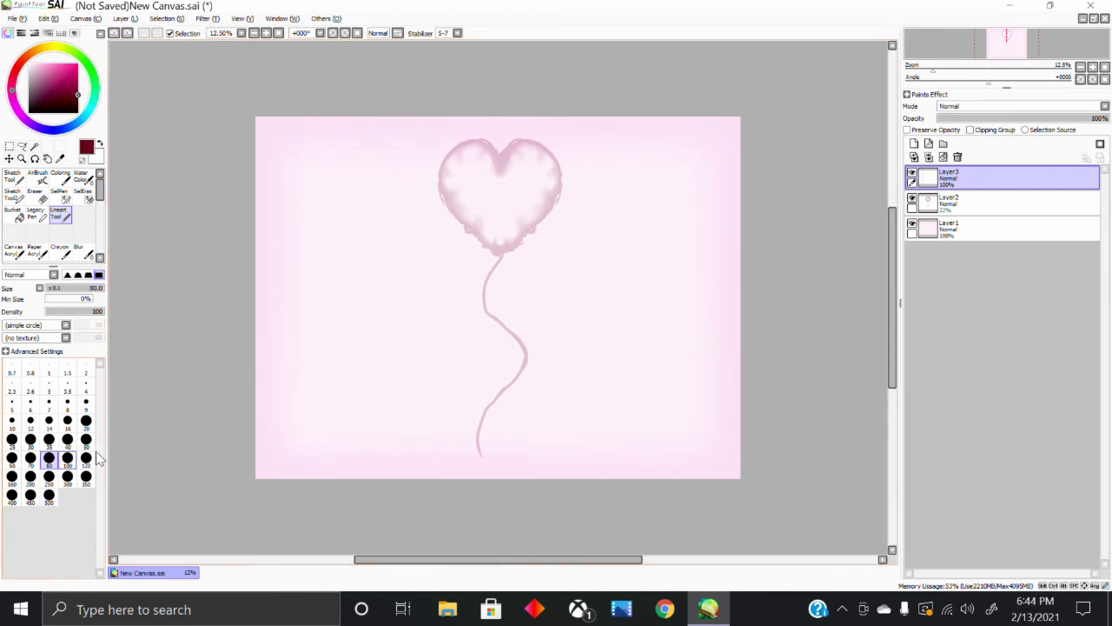
mouse_move(531, 364)
left_mouse_down()
mouse_move(486, 415)
mouse_move(479, 457)
left_mouse_up()
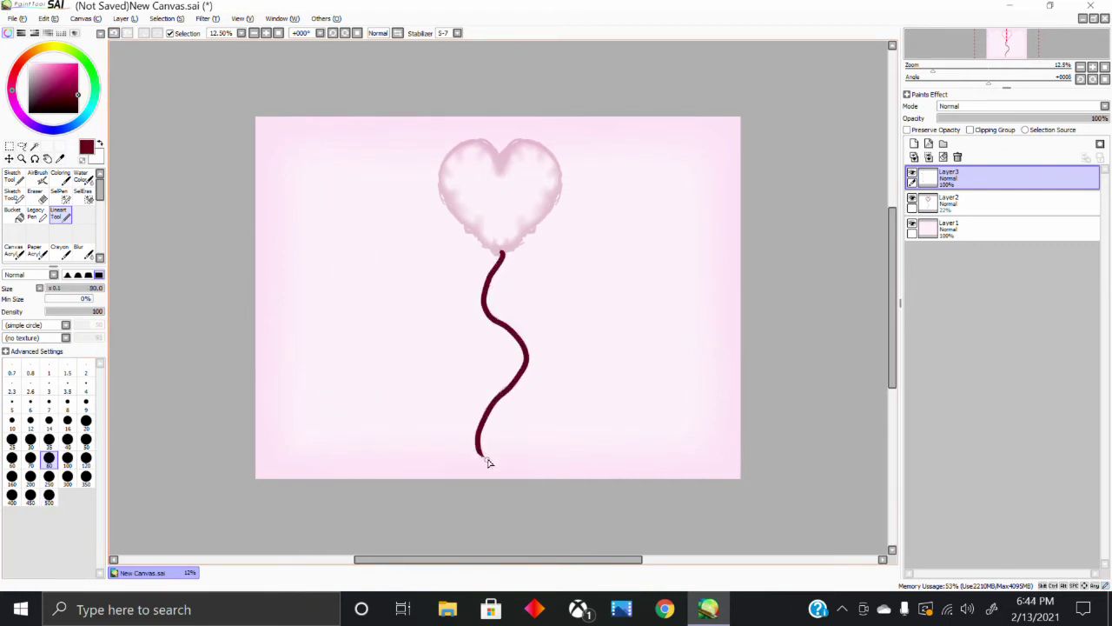
scroll(489, 368, "up", 2)
mouse_move(437, 365)
left_mouse_down()
mouse_move(393, 189)
mouse_move(489, 205)
mouse_move(596, 198)
mouse_move(598, 288)
mouse_move(495, 392)
left_mouse_up()
scroll(495, 393, "down", 3)
scroll(556, 484, "up", 3)
scroll(493, 346, "down", 5)
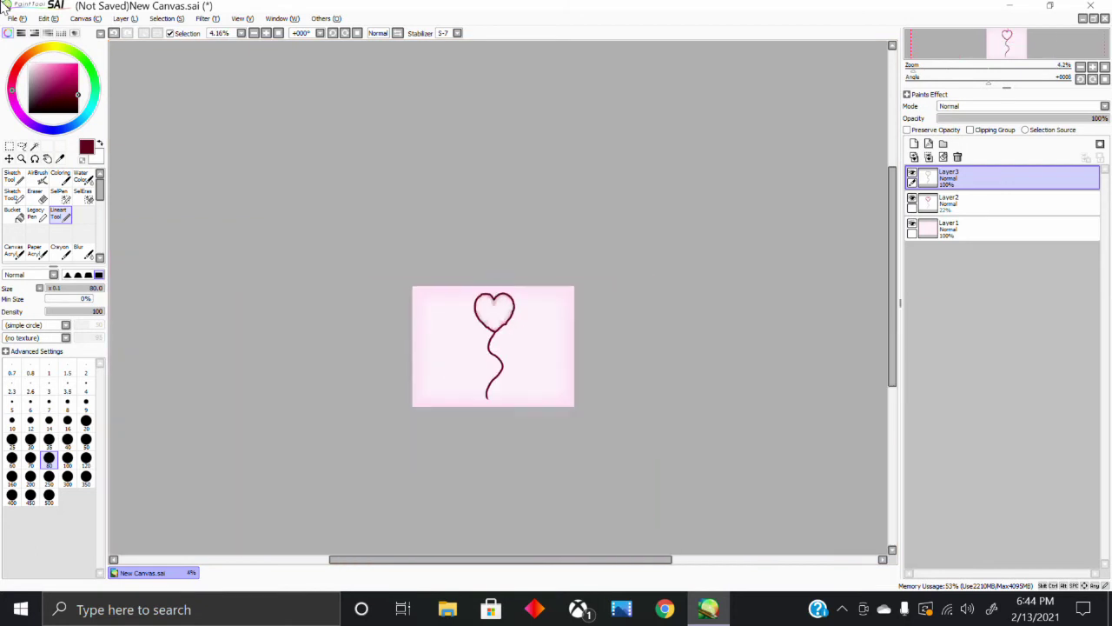
Clean up the heart outline and fill in its joint with the string using a size 20 Lineart brush.
scroll(498, 299, "up", 6)
left_click(86, 423)
scroll(500, 350, "up", 4)
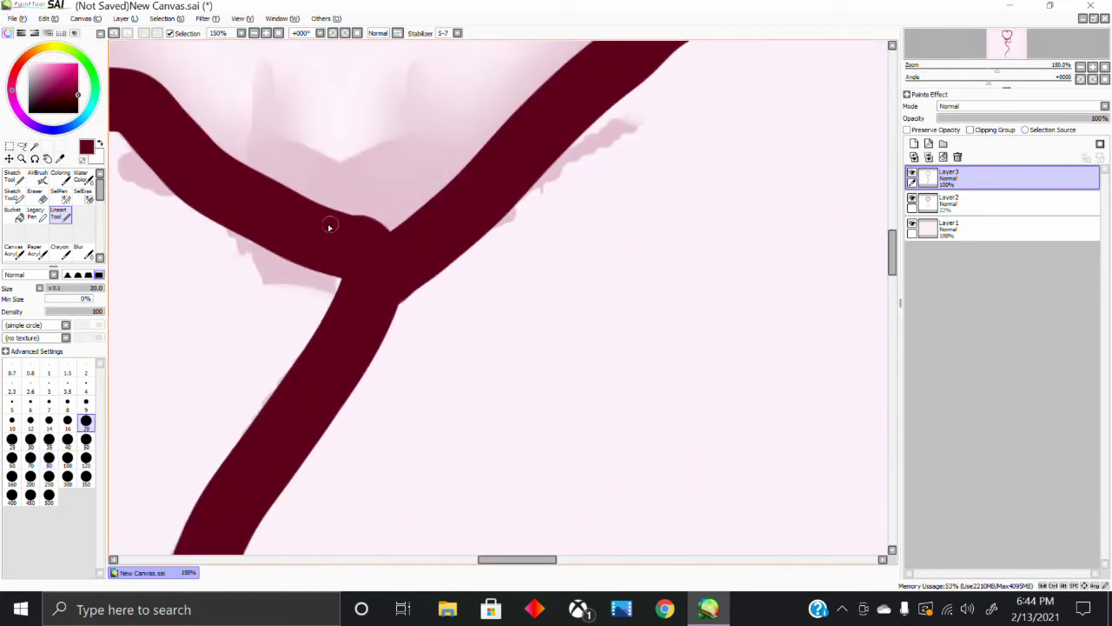
scroll(422, 256, "down", 5)
scroll(495, 191, "up", 4)
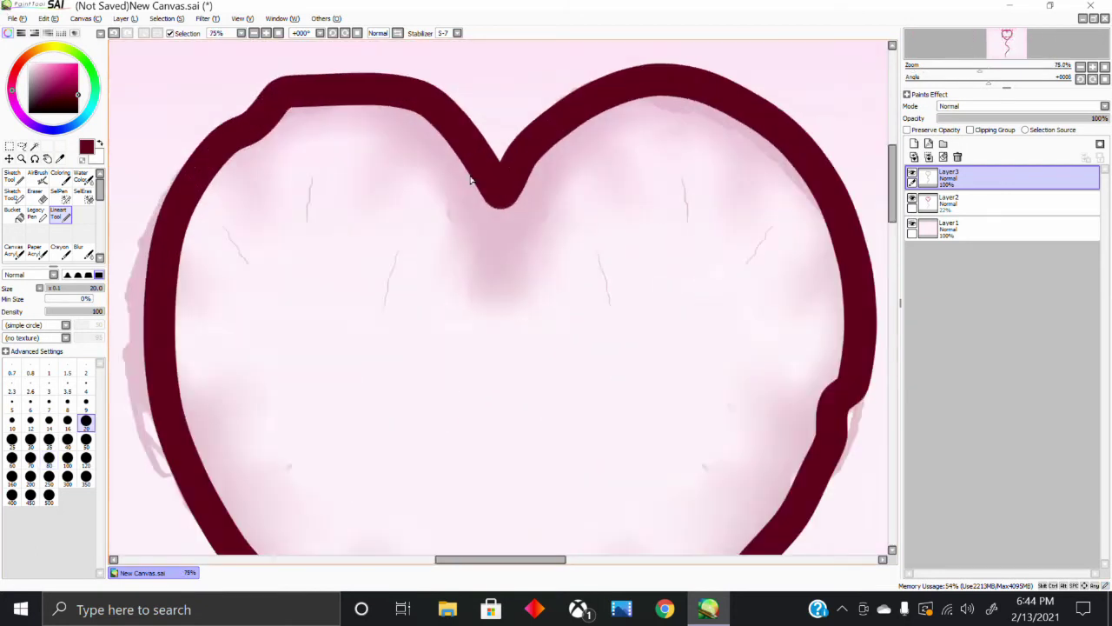
scroll(513, 205, "down", 3)
scroll(514, 463, "up", 3)
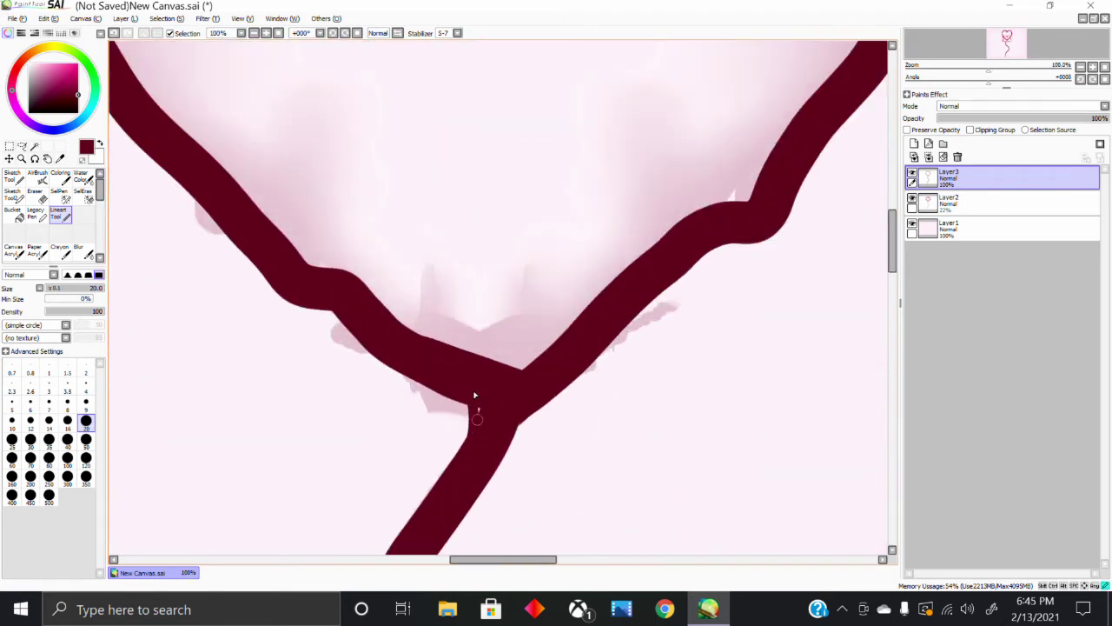
left_click_drag(539, 407, 494, 481)
scroll(495, 484, "down", 6)
Taper the string's lower end with the size 20 brush and fill the gap in its tip at size 9.
scroll(509, 476, "up", 4)
left_click_drag(893, 260, 894, 400)
scroll(893, 400, "up", 3)
left_click_drag(610, 561, 524, 571)
scroll(265, 310, "up", 3)
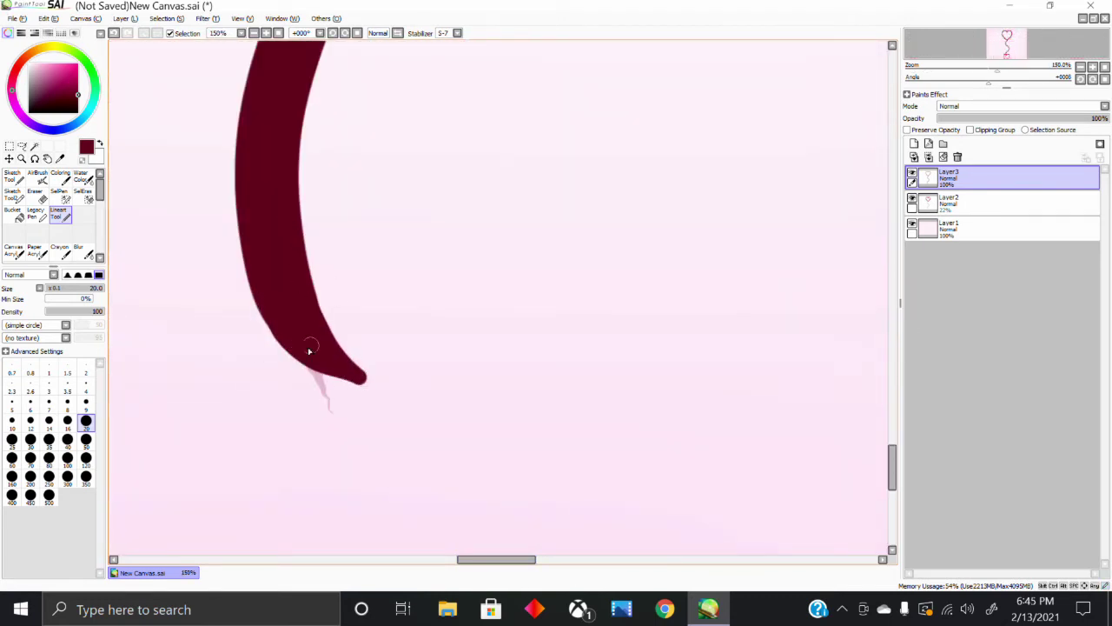
mouse_move(314, 363)
left_mouse_down()
mouse_move(336, 336)
mouse_move(294, 141)
left_mouse_up()
left_click(86, 405)
scroll(371, 382, "up", 4)
left_click_drag(305, 375, 337, 371)
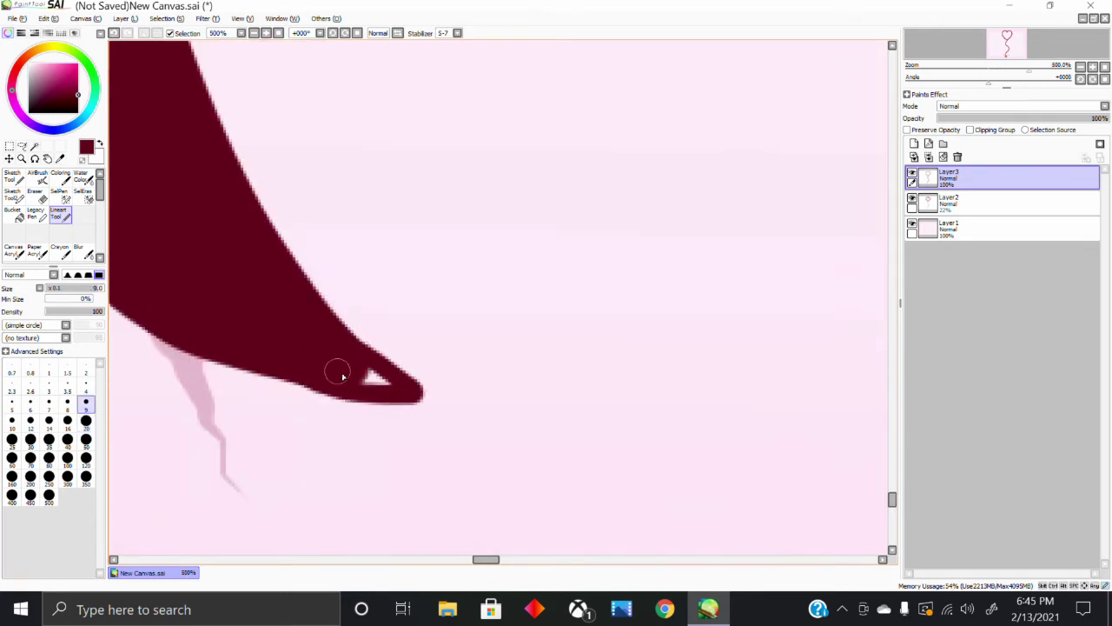
scroll(365, 376, "down", 14)
scroll(402, 377, "up", 2)
Delete the faded sketch layer and add a new layer above the line art.
left_click(947, 202)
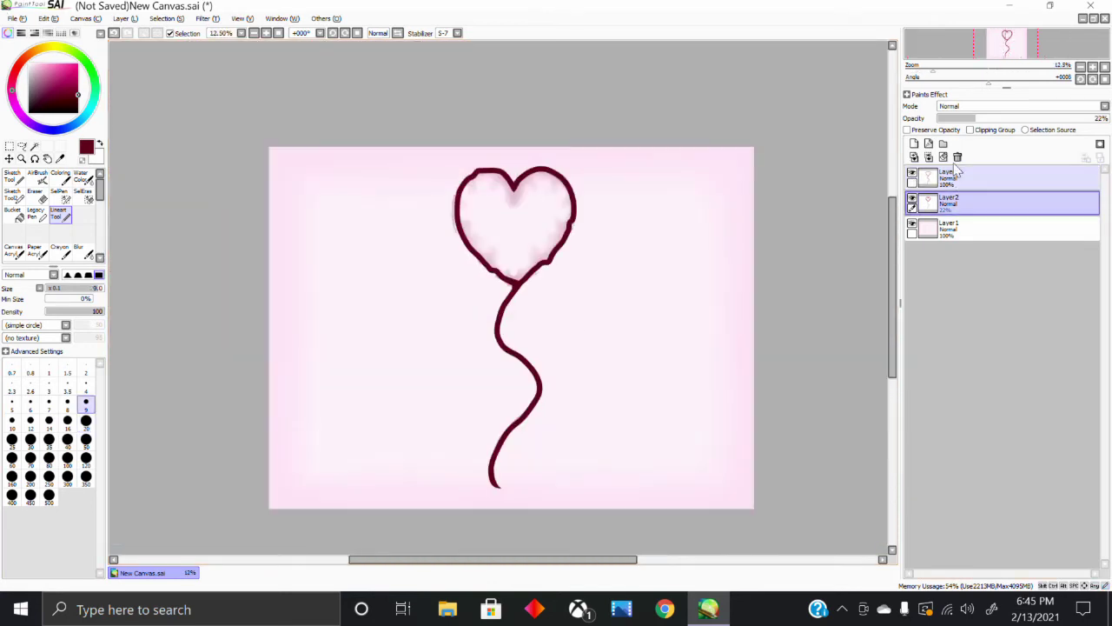
left_click(957, 157)
left_click(948, 177)
left_click(914, 143)
Select the heart's interior on the line art layer with the Magic Wand.
left_click(35, 146)
left_click(947, 203)
left_click(511, 224)
scroll(595, 197, "up", 3)
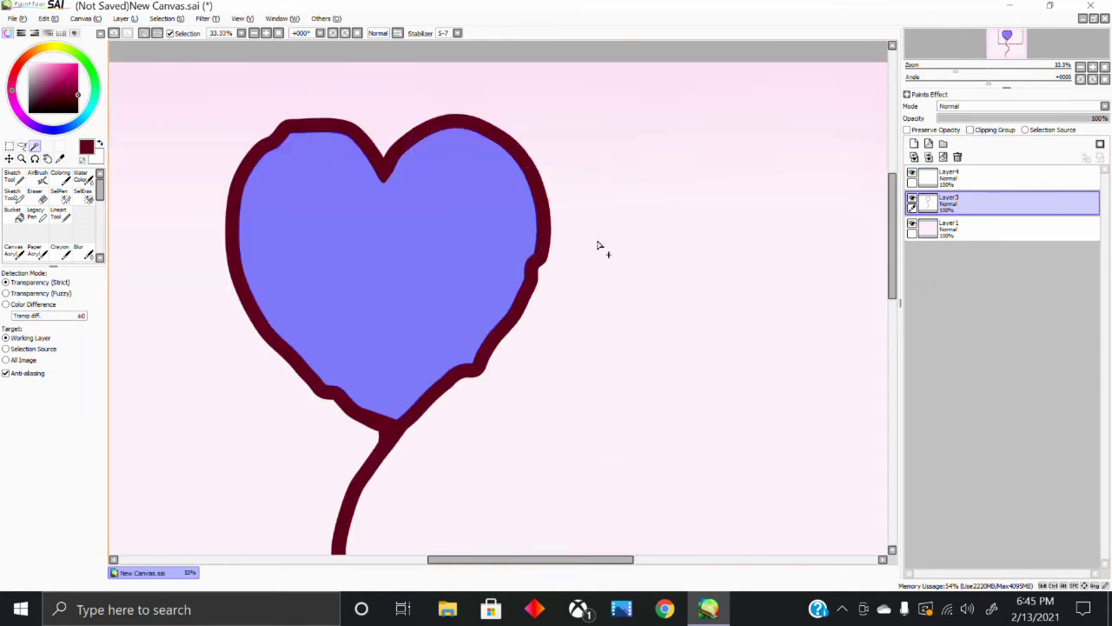
scroll(498, 298, "down", 6)
Fill the selected heart with bright pink on the top layer using the Coloring brush at size 500.
left_click(949, 177)
scroll(471, 314, "up", 2)
left_click(9, 146)
left_click(76, 78)
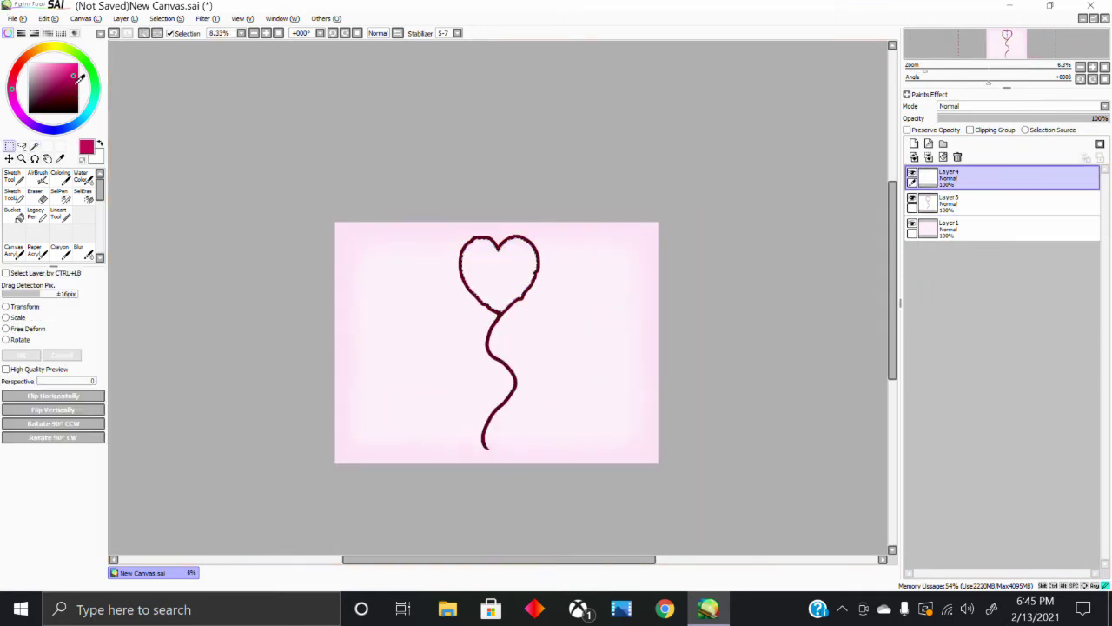
left_click(60, 177)
scroll(483, 303, "up", 2)
mouse_move(491, 295)
left_mouse_down()
mouse_move(556, 167)
mouse_move(541, 287)
mouse_move(493, 226)
left_mouse_up()
Choose a darker magenta, switch to the line art layer, and clear the heart selection.
left_click(11, 90)
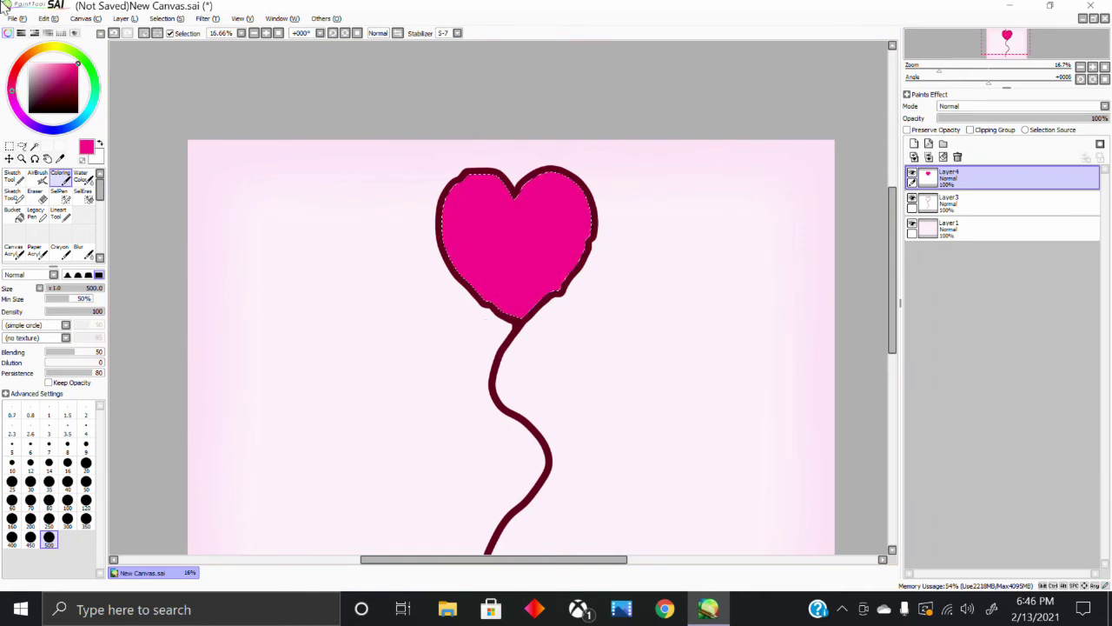
left_click(78, 84)
left_click(977, 202)
left_click(8, 145)
left_click(188, 145)
left_click(971, 130)
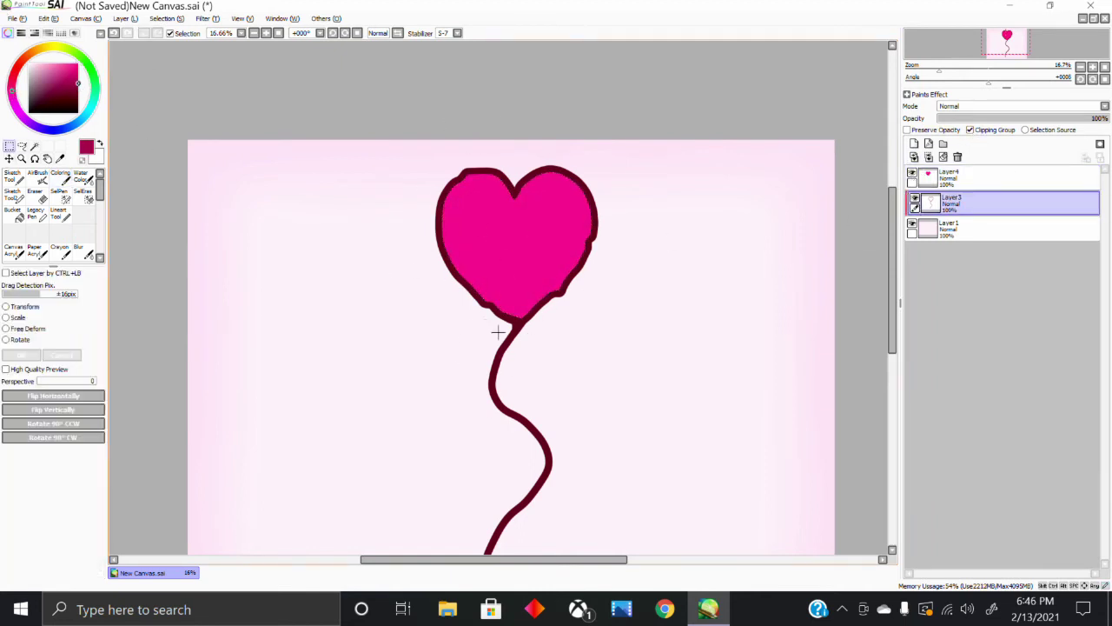
left_click_drag(487, 346, 455, 285)
key("ctrl+z")
left_click(60, 177)
left_click_drag(497, 328, 430, 212)
key("ctrl+z")
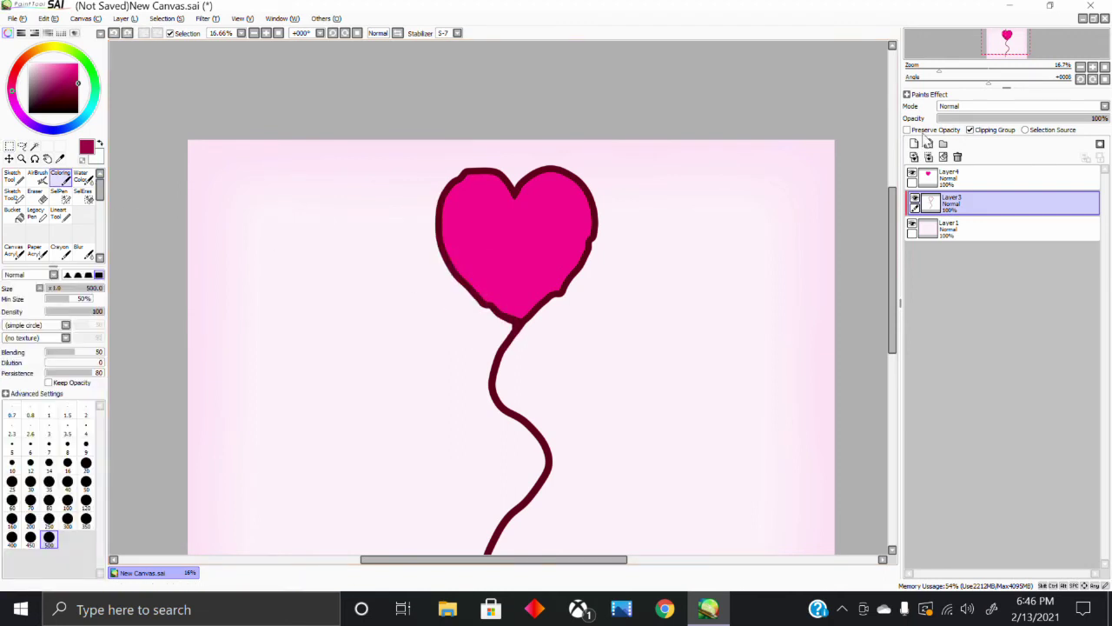
left_click(982, 131)
Turn on Preserve Opacity for the line art, recolour the outline dark magenta, and darken the string to deep maroon.
left_click(935, 131)
mouse_move(461, 276)
left_mouse_down()
mouse_move(437, 202)
mouse_move(535, 335)
mouse_move(532, 497)
left_mouse_up()
scroll(899, 281, "down", 2)
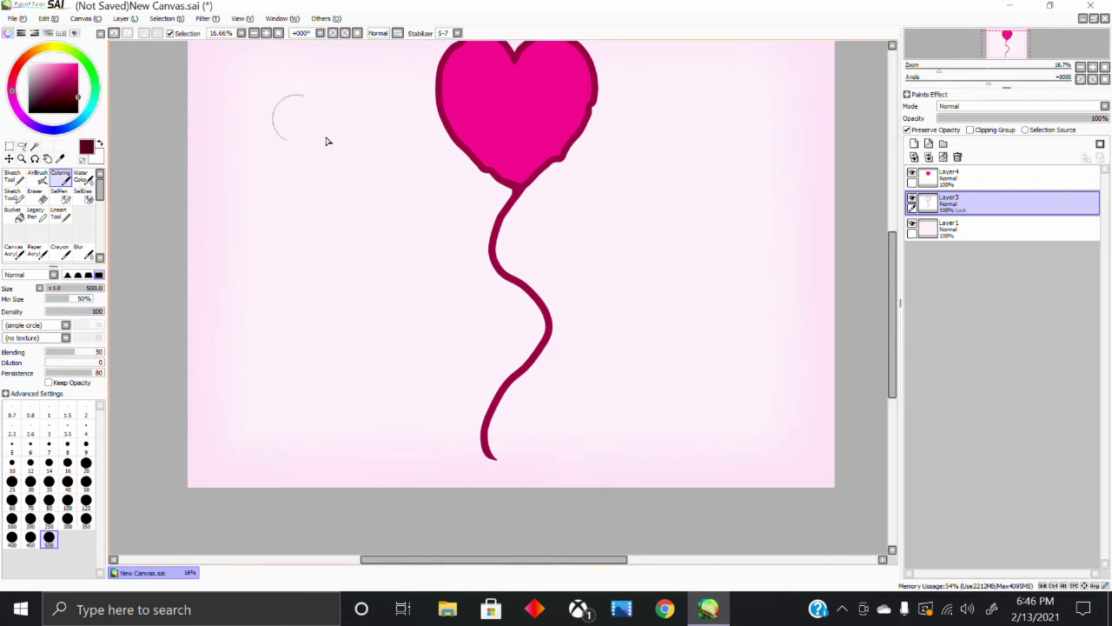
mouse_move(492, 455)
left_mouse_down()
mouse_move(544, 336)
mouse_move(488, 246)
left_mouse_up()
scroll(498, 297, "down", 4)
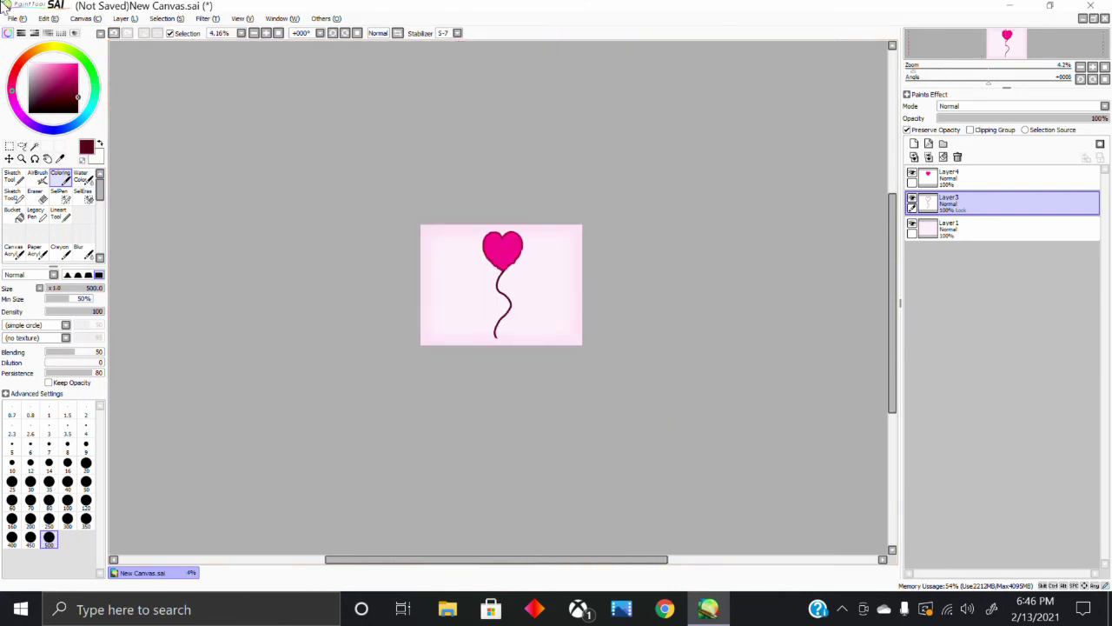
Recolour the string black and blend its top into the heart's tip with the Blur tool at size 120.
scroll(497, 304, "up", 2)
left_click(29, 113)
left_click_drag(496, 370, 524, 301)
left_click(84, 252)
scroll(500, 263, "up", 5)
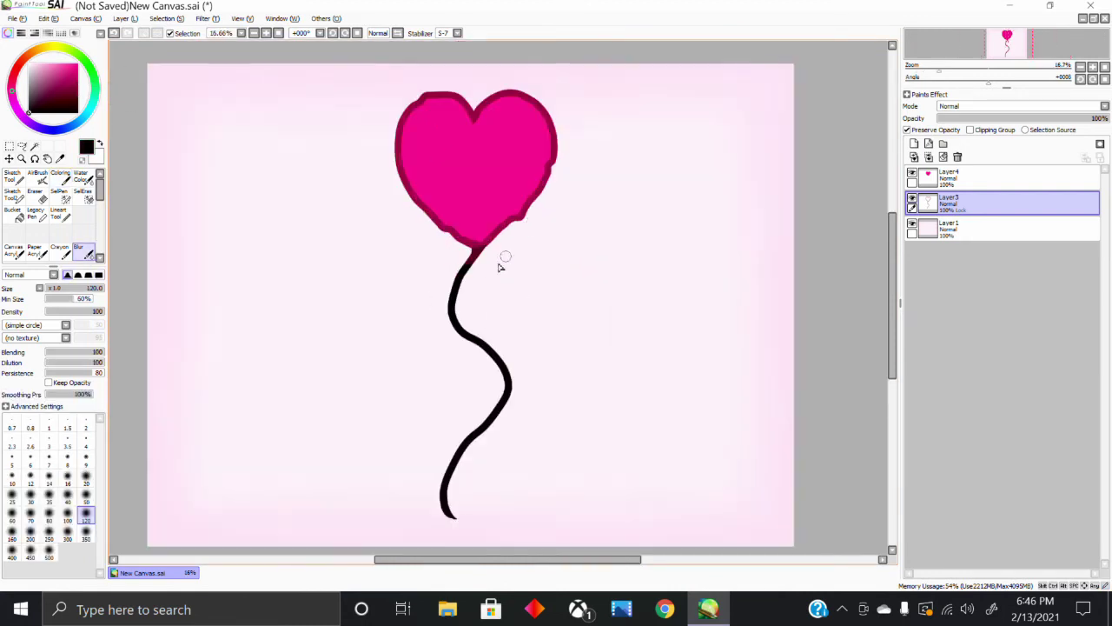
scroll(452, 291, "down", 5)
scroll(507, 408, "up", 1)
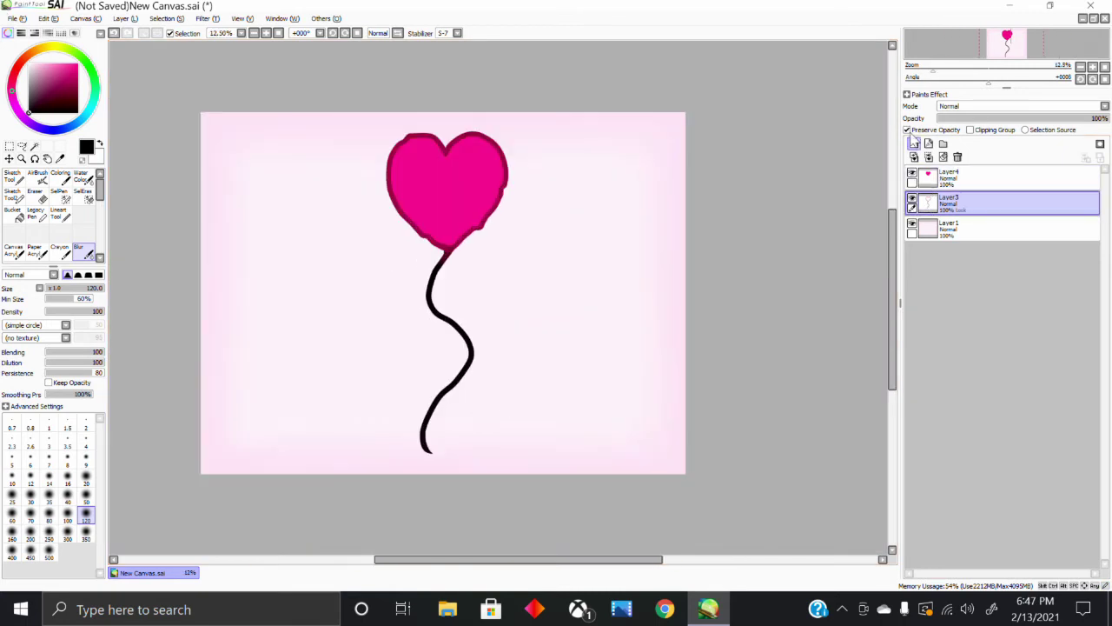
Add a clipping-group layer over the heart fill and paint a white highlight in the heart's middle with a size 120 Lineart brush.
left_click(913, 144)
left_click(970, 129)
left_click(29, 63)
left_click(61, 178)
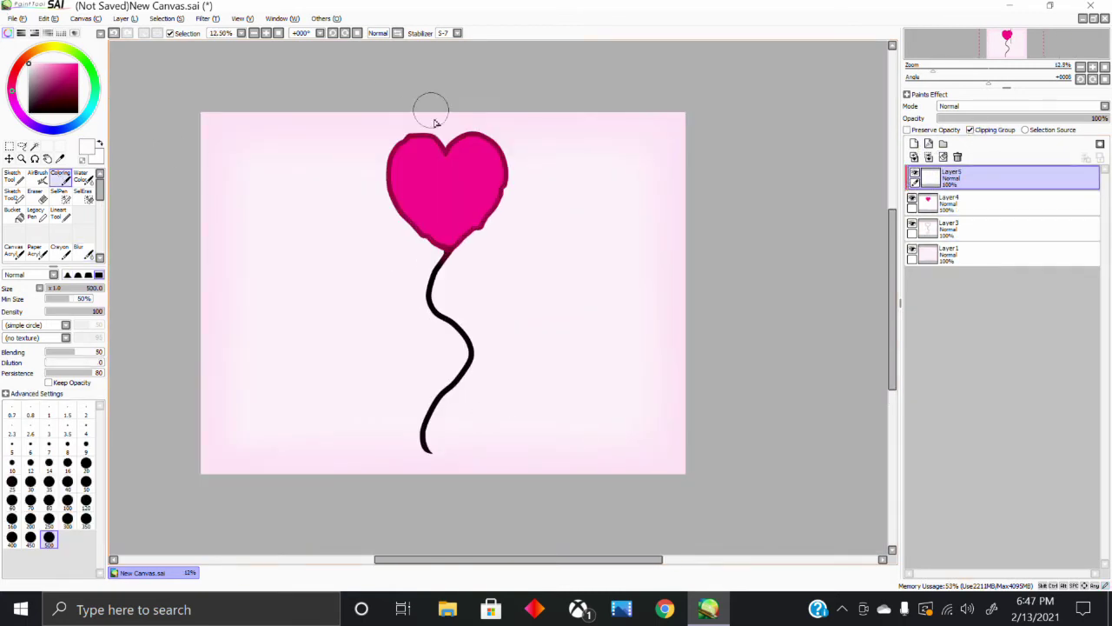
scroll(436, 164, "up", 2)
left_click(61, 215)
left_click(86, 478)
left_click(86, 459)
mouse_move(457, 262)
left_mouse_down()
mouse_move(439, 178)
mouse_move(452, 265)
left_mouse_up()
mouse_move(497, 207)
left_mouse_down()
mouse_move(441, 196)
mouse_move(467, 189)
mouse_move(464, 323)
mouse_move(411, 239)
mouse_move(412, 197)
mouse_move(499, 241)
mouse_move(560, 168)
mouse_move(497, 353)
mouse_move(614, 236)
mouse_move(440, 162)
mouse_move(355, 273)
left_mouse_up()
Blur the white highlight into a soft radial glow, varying the Blur brush between sizes 120 and 350.
scroll(506, 167, "down", 4)
scroll(452, 139, "up", 2)
left_click(83, 251)
left_click(86, 534)
scroll(565, 184, "up", 3)
left_click(86, 516)
left_click(49, 534)
Scale the blurred highlight to fit across the heart and apply the transformation.
left_click(10, 146)
left_click(20, 317)
left_click_drag(599, 216, 631, 179)
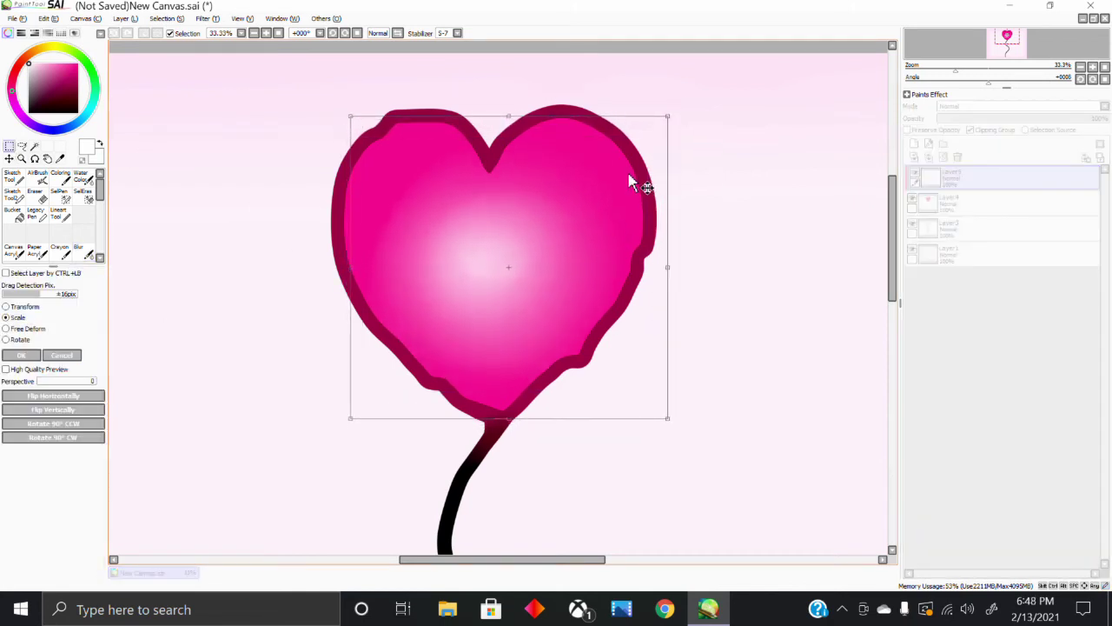
left_click(21, 354)
Reduce the highlight layer's opacity and merge it down into the heart fill layer.
scroll(311, 412, "down", 3)
left_click_drag(983, 119, 1036, 119)
scroll(1018, 144, "up", 2)
scroll(506, 295, "down", 3)
left_click(929, 157)
scroll(449, 365, "up", 3)
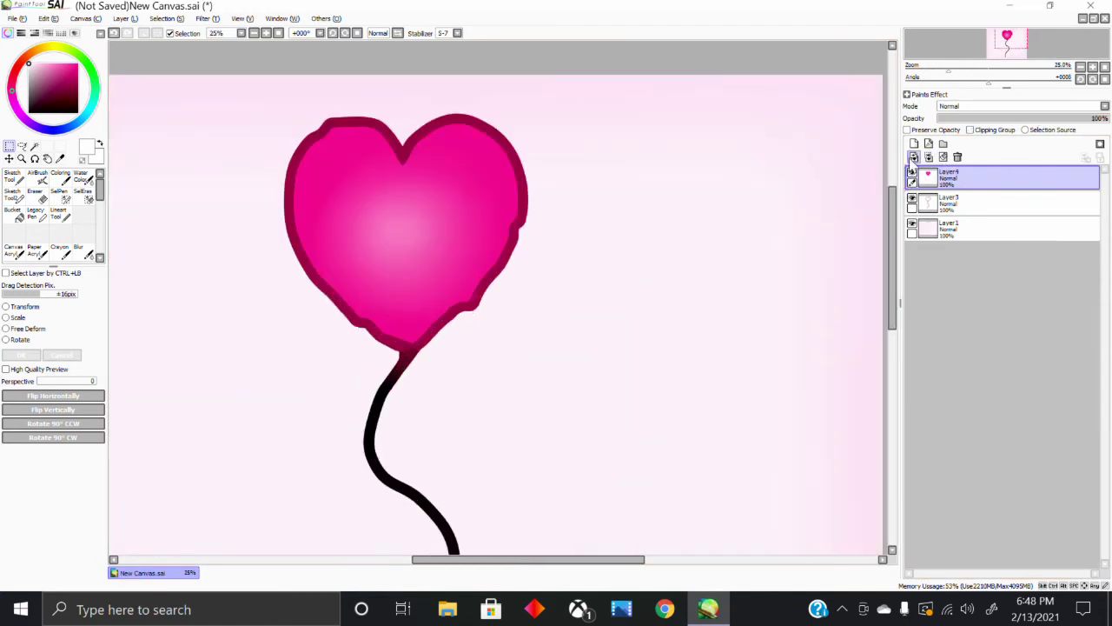
Add a clipped layer and draw short dark magenta crease strokes inward from the heart's edges with a size 120 Lineart brush.
left_click(914, 144)
left_click(993, 130)
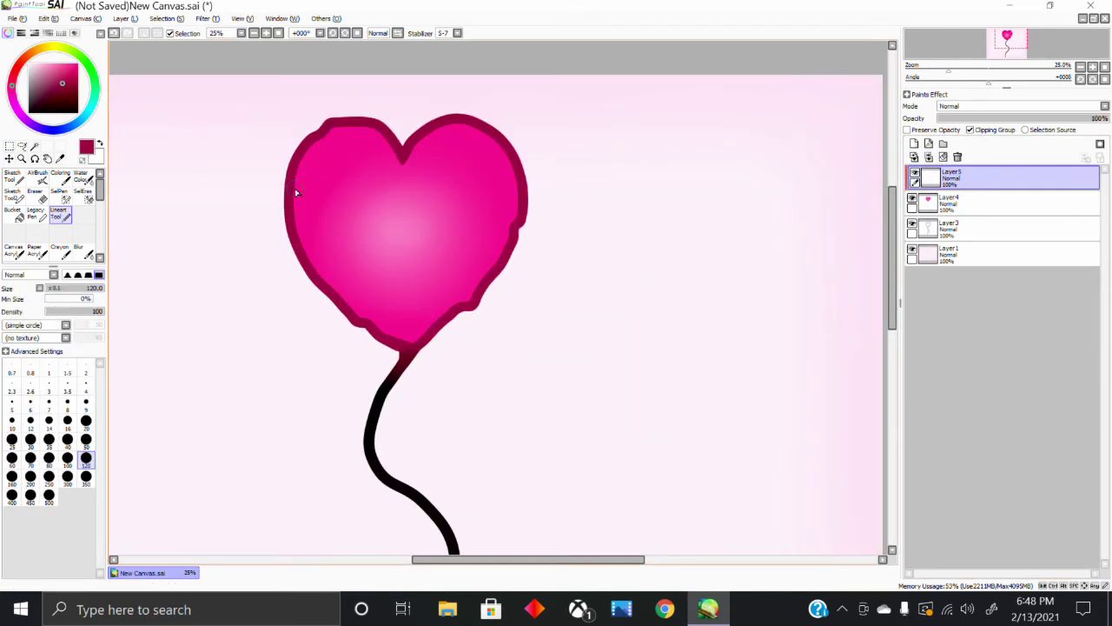
left_click_drag(358, 325, 382, 300)
left_click_drag(522, 222, 493, 228)
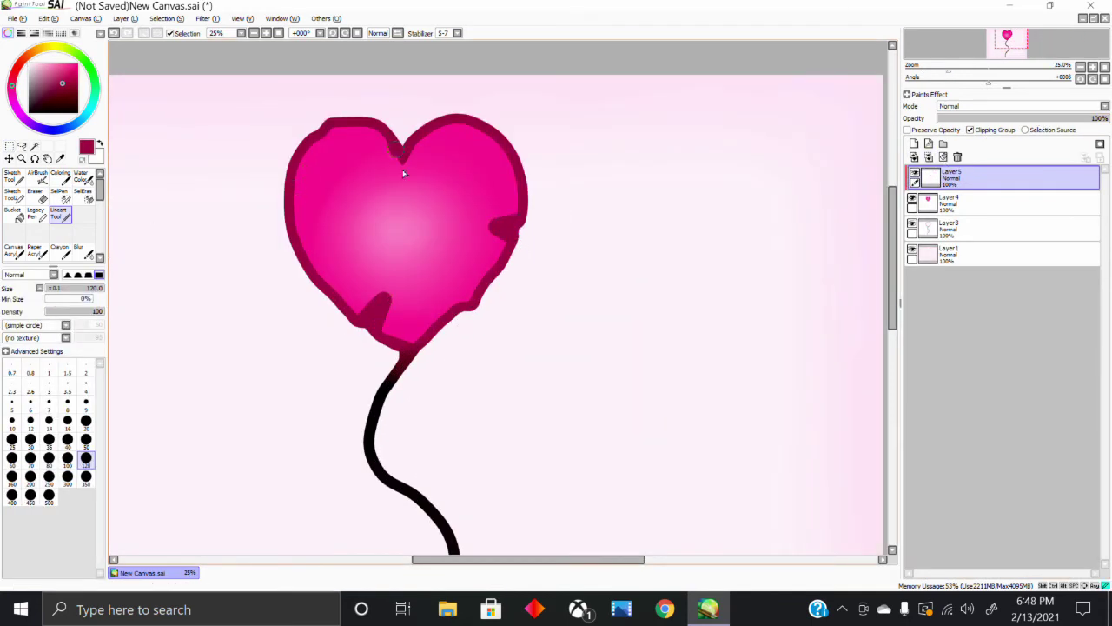
mouse_move(404, 174)
left_mouse_down()
mouse_move(447, 104)
mouse_move(380, 123)
left_mouse_up()
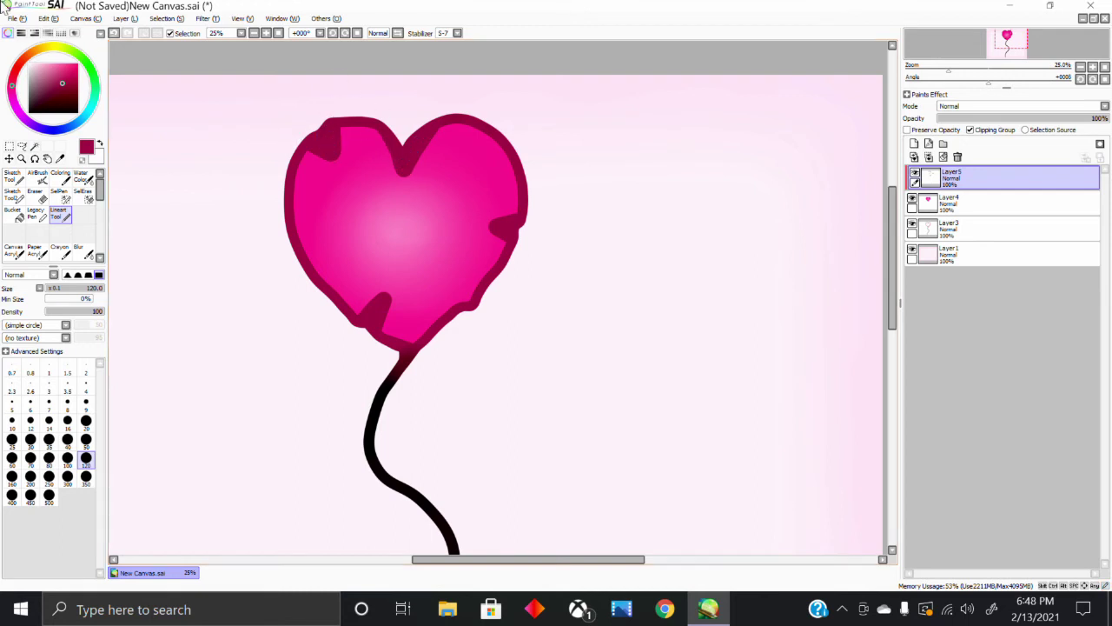
left_click_drag(294, 231, 346, 211)
left_click_drag(328, 292, 343, 265)
left_click_drag(502, 253, 478, 268)
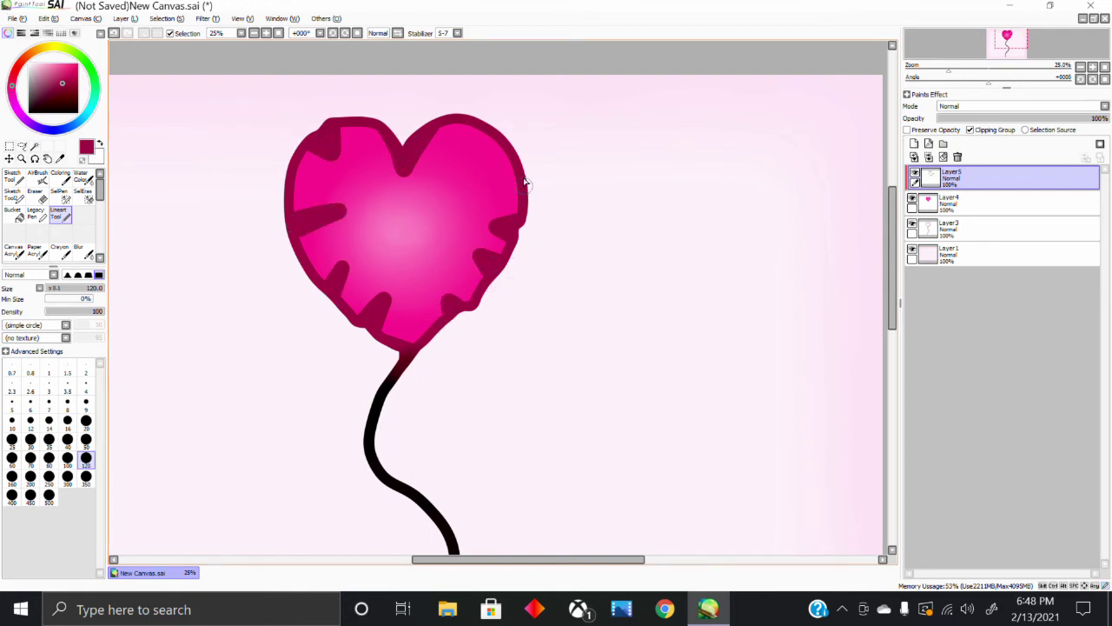
Draw more crease strokes on the heart's upper lobes, right side, left side and lower tip, making some longer.
left_click_drag(489, 127, 474, 139)
left_click_drag(463, 205, 532, 185)
left_click_drag(370, 143, 371, 110)
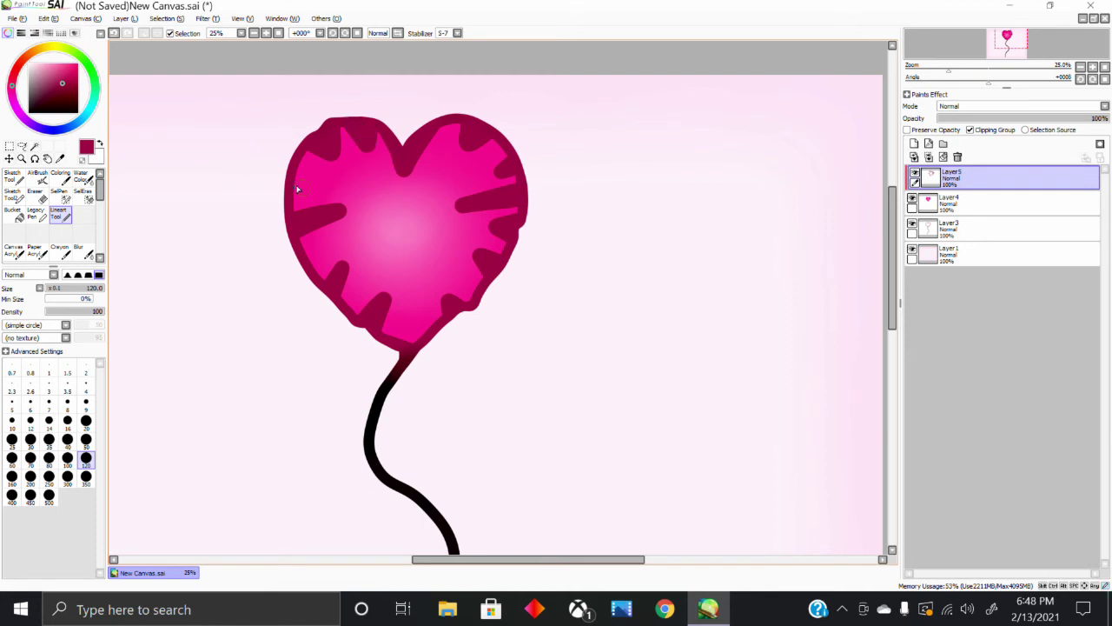
left_click_drag(343, 179, 278, 196)
left_click_drag(380, 178, 291, 198)
left_click_drag(347, 231, 304, 261)
left_click_drag(413, 303, 424, 341)
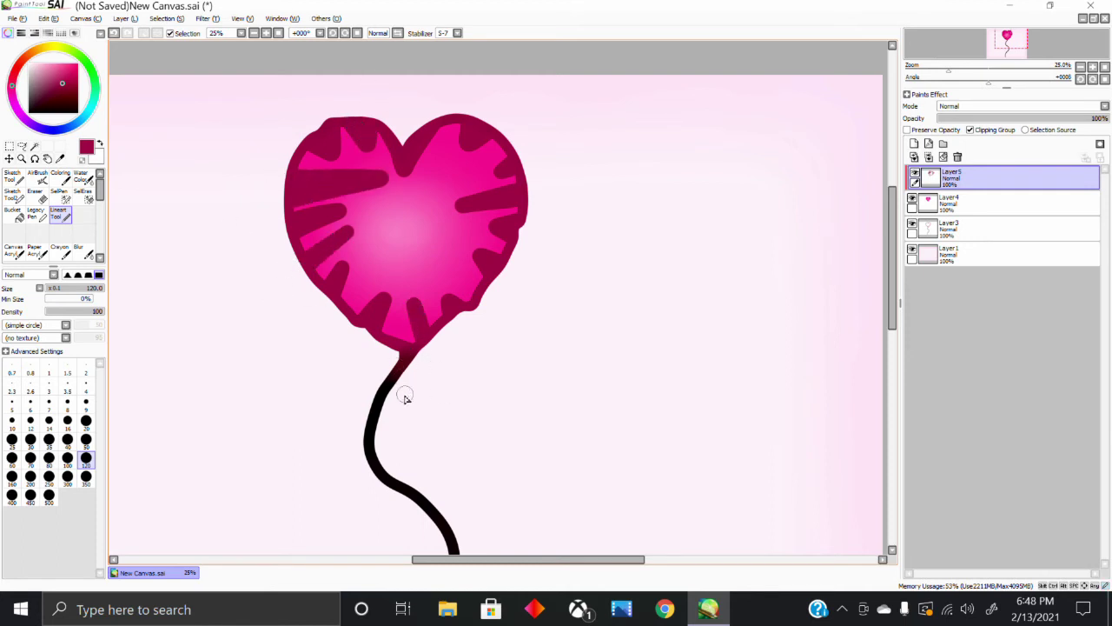
Blur the creases along the heart's bottom and right side with the Blur tool at size 120.
scroll(405, 397, "down", 7)
left_click(84, 252)
scroll(468, 306, "up", 9)
left_click(86, 515)
mouse_move(365, 382)
left_mouse_down()
mouse_move(406, 409)
mouse_move(489, 404)
left_mouse_up()
mouse_move(512, 361)
left_mouse_down()
mouse_move(615, 337)
mouse_move(695, 184)
mouse_move(689, 211)
mouse_move(548, 178)
mouse_move(660, 126)
left_mouse_up()
scroll(638, 296, "up", 4)
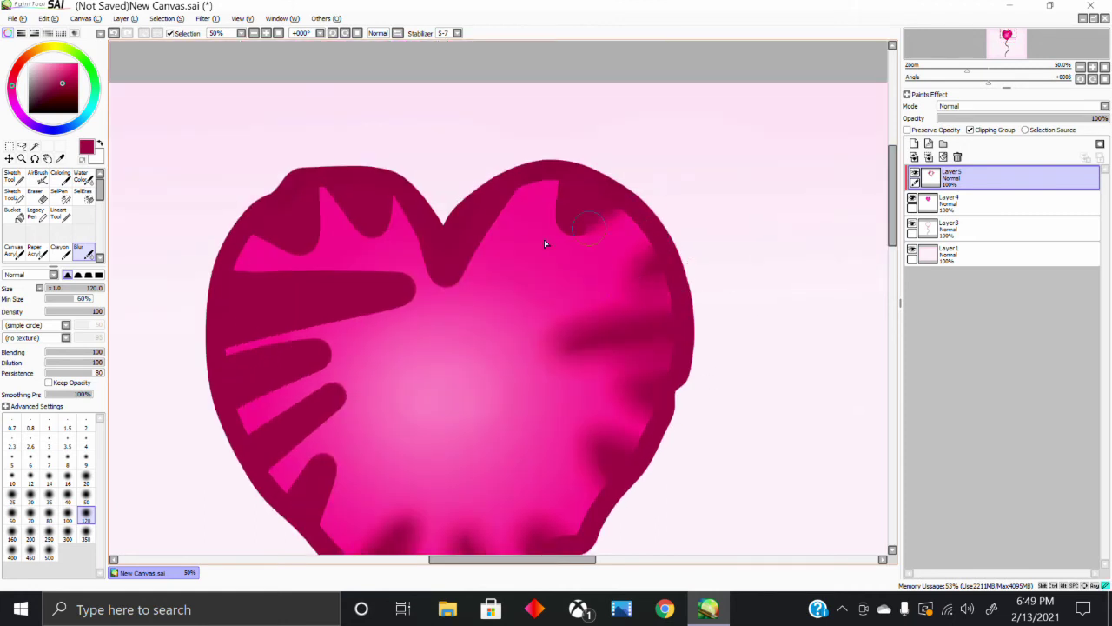
Blur the remaining creases at the heart's centre notch, upper left lobe and left side.
left_click_drag(397, 179, 421, 253)
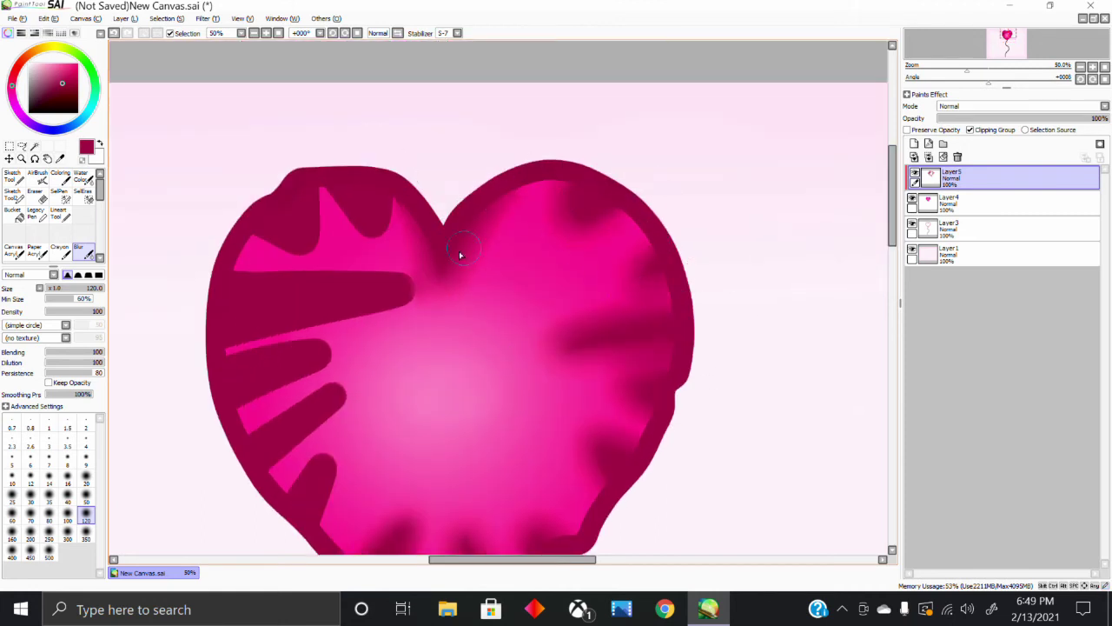
left_click_drag(320, 242, 242, 219)
mouse_move(239, 271)
left_mouse_down()
mouse_move(439, 281)
mouse_move(447, 297)
left_mouse_up()
scroll(196, 333, "down", 2)
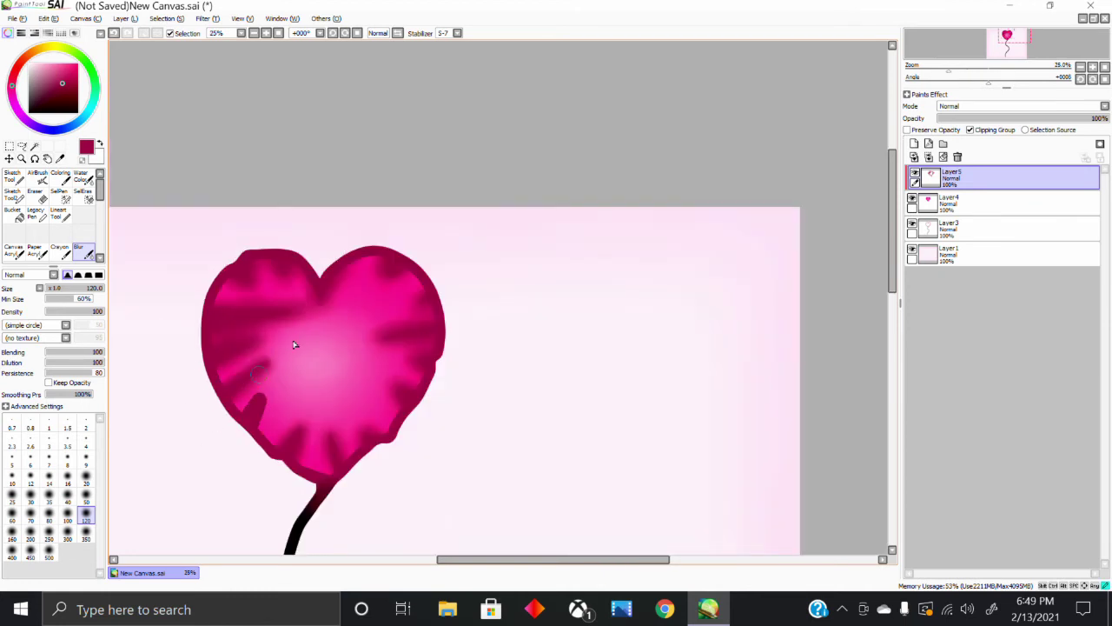
left_click_drag(234, 430, 270, 381)
Lower the crease shading layer's opacity to 34%.
scroll(246, 474, "down", 7)
scroll(223, 517, "up", 7)
scroll(439, 381, "down", 2)
left_click(980, 119)
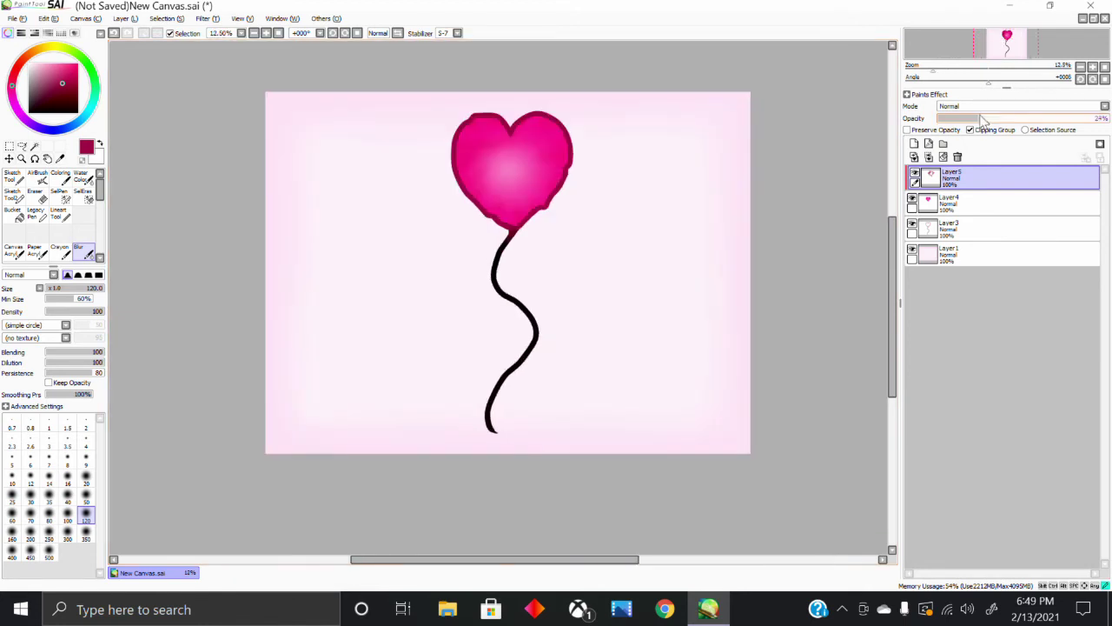
left_click_drag(981, 119, 995, 118)
scroll(994, 119, "down", 4)
scroll(559, 194, "up", 4)
Soften the heart's crease shading further with the Blur tool at size 350.
left_click(86, 534)
scroll(450, 308, "up", 2)
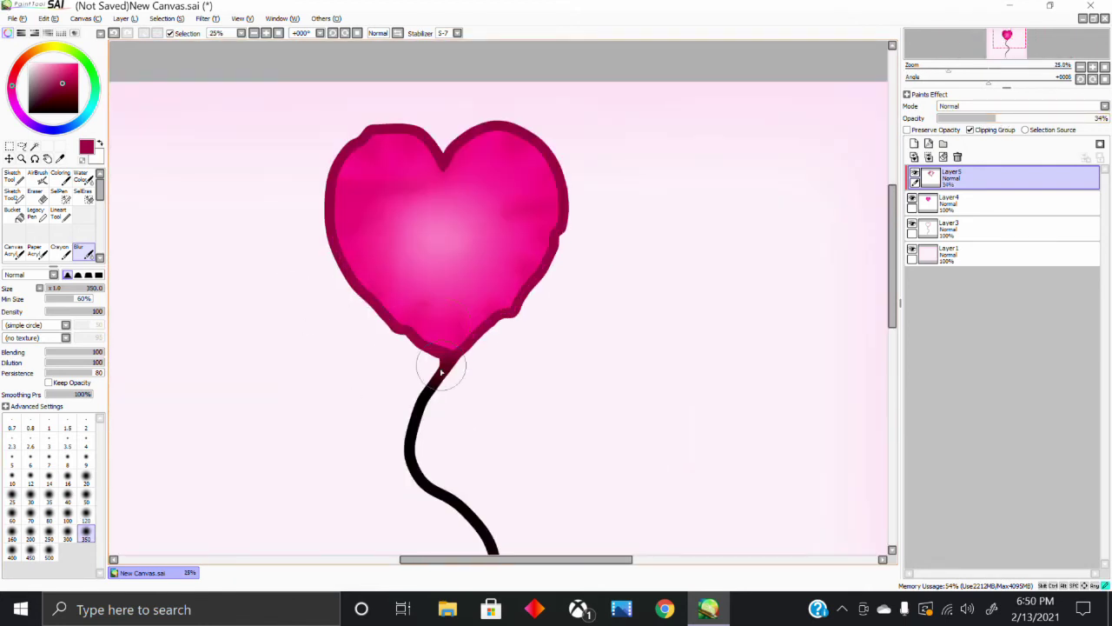
scroll(201, 424, "down", 2)
scroll(203, 427, "down", 1)
scroll(199, 421, "up", 1)
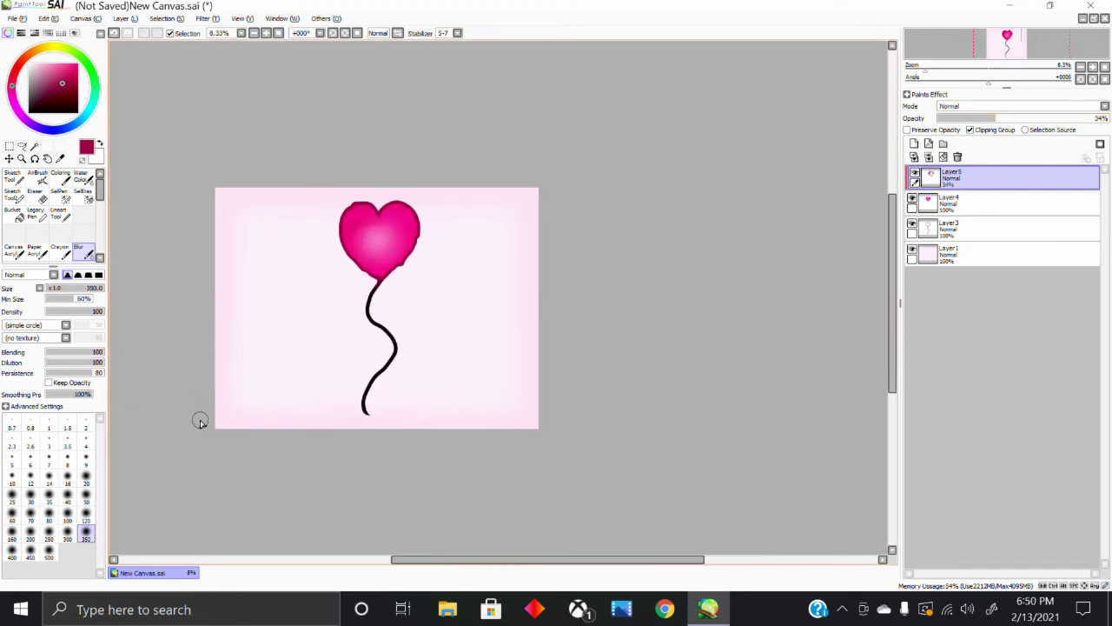
Merge the crease shading down and paint dark maroon shading along the heart's left side on a new clipped layer with the Lineart tool, size 120.
left_click(928, 157)
left_click(59, 215)
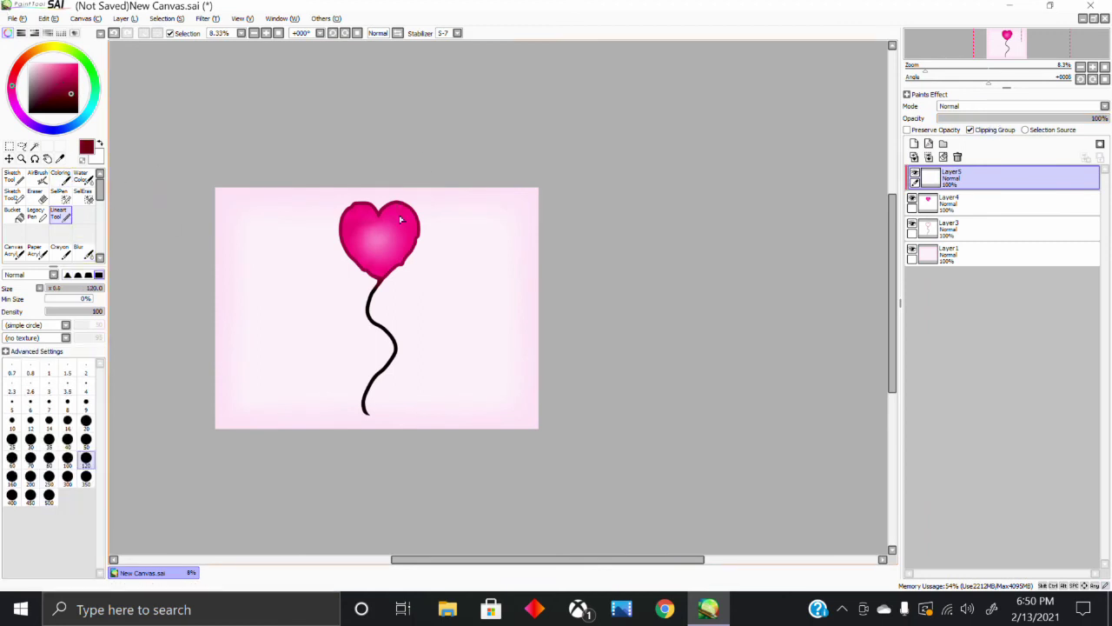
scroll(327, 189, "up", 2)
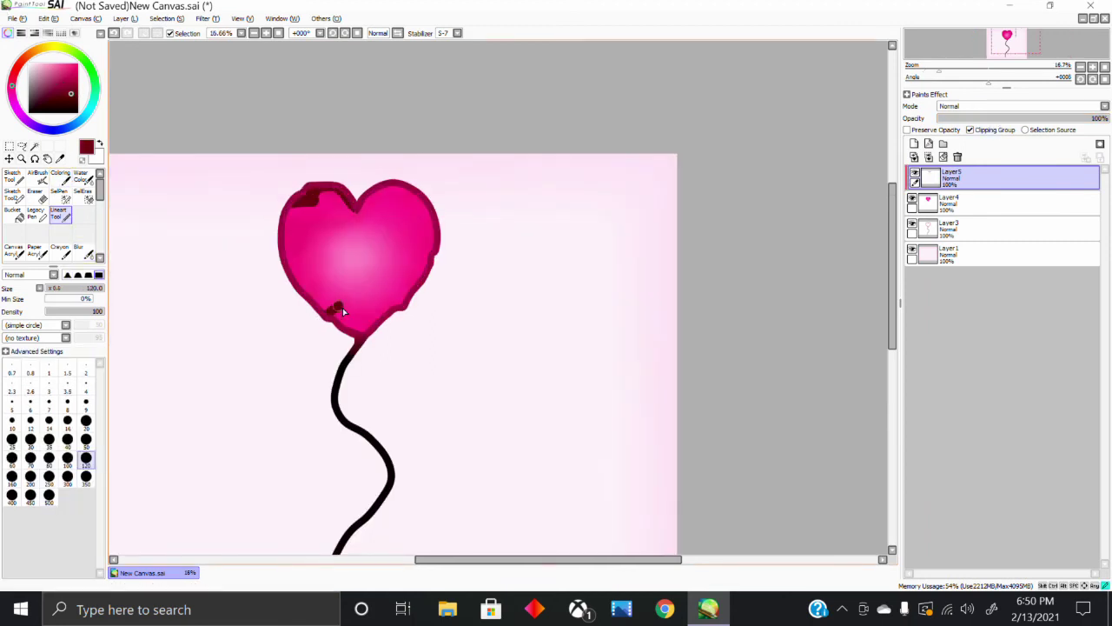
left_click_drag(298, 200, 334, 326)
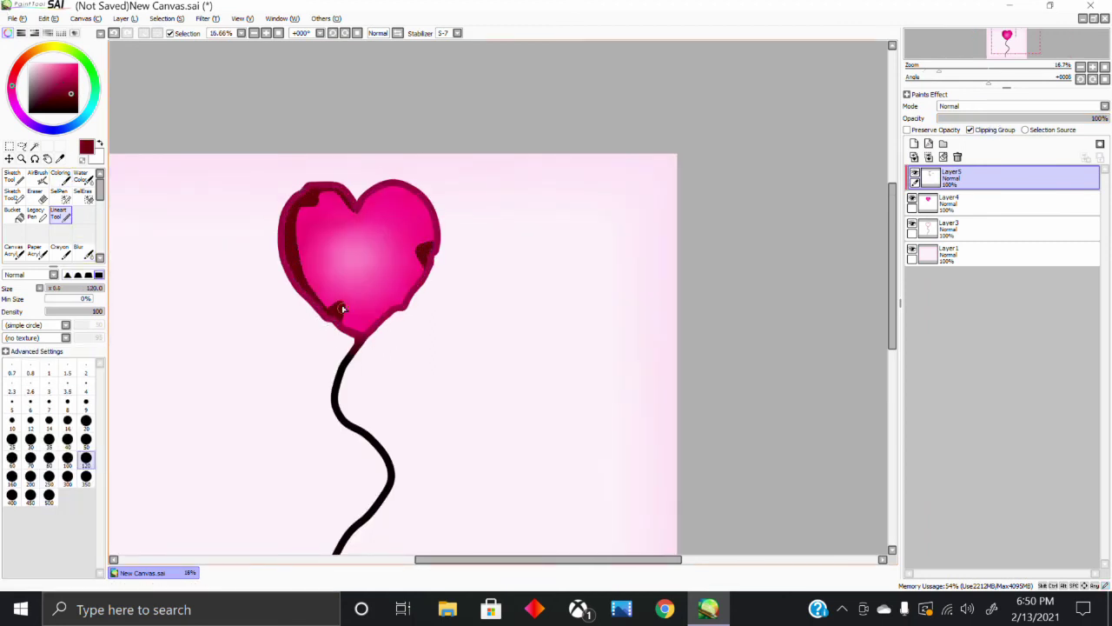
left_click_drag(298, 224, 334, 307)
Extend the dark maroon shading around the heart's upper left lobe, centre notch, right-side crease and bottom tip.
scroll(318, 269, "up", 2)
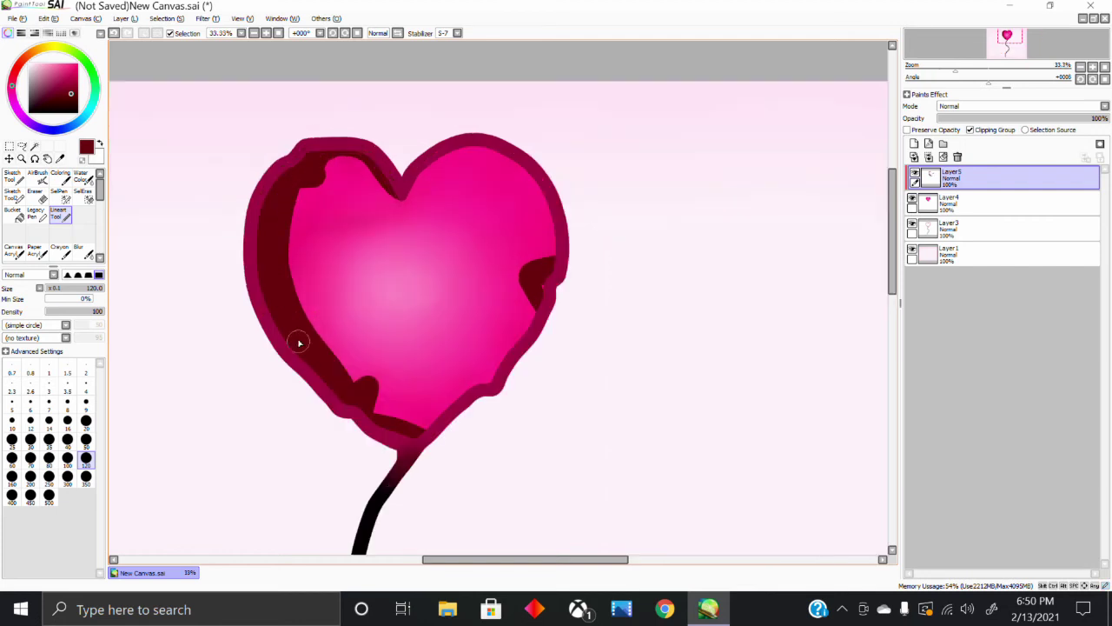
left_click_drag(306, 207, 321, 144)
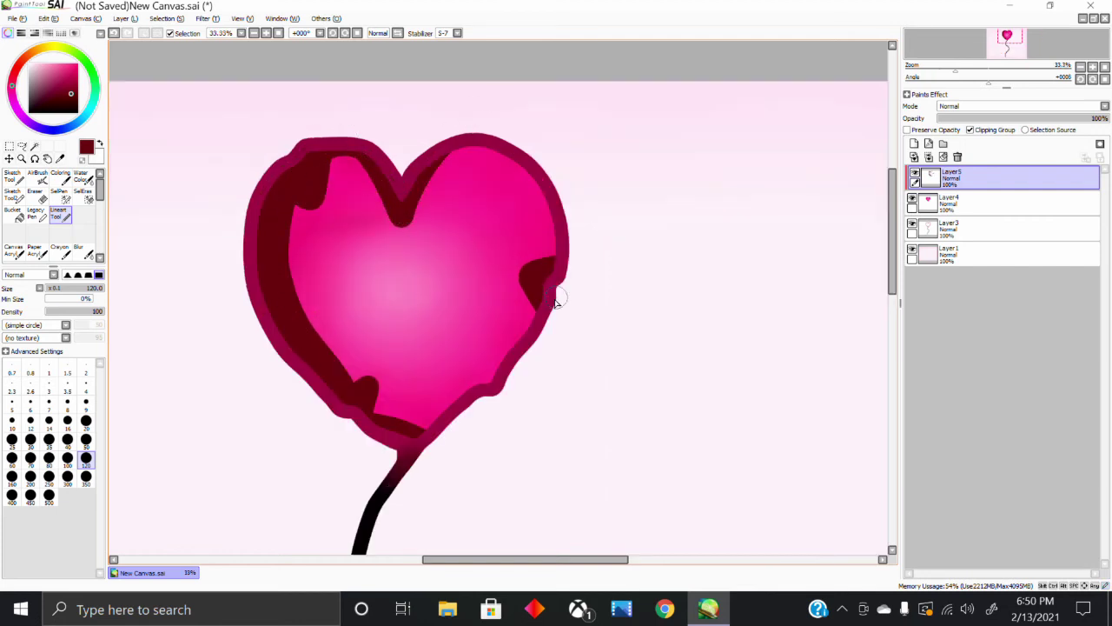
left_click_drag(374, 412, 531, 377)
scroll(610, 346, "down", 3)
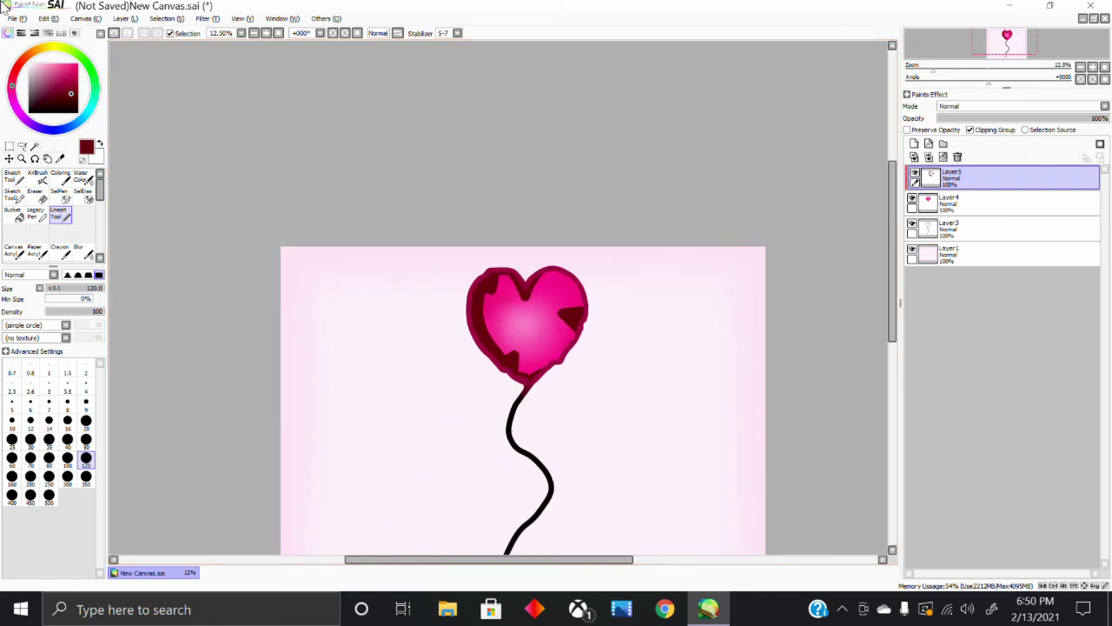
Reshape the lower left crease shading into a filled, sharp point with the Lineart tool at size 20.
left_click(86, 441)
scroll(518, 357, "up", 6)
left_click(86, 423)
mouse_move(463, 345)
left_mouse_down()
mouse_move(491, 322)
mouse_move(537, 351)
left_mouse_up()
scroll(538, 351, "up", 2)
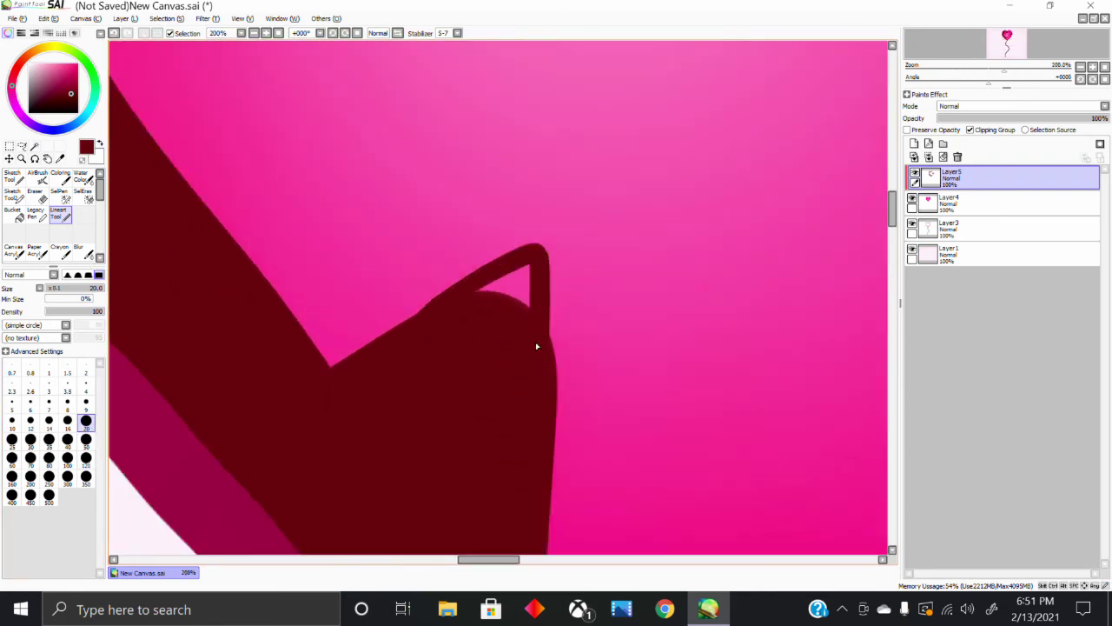
mouse_move(453, 301)
left_mouse_down()
mouse_move(350, 365)
mouse_move(468, 310)
mouse_move(525, 264)
left_mouse_up()
left_click_drag(461, 283, 327, 364)
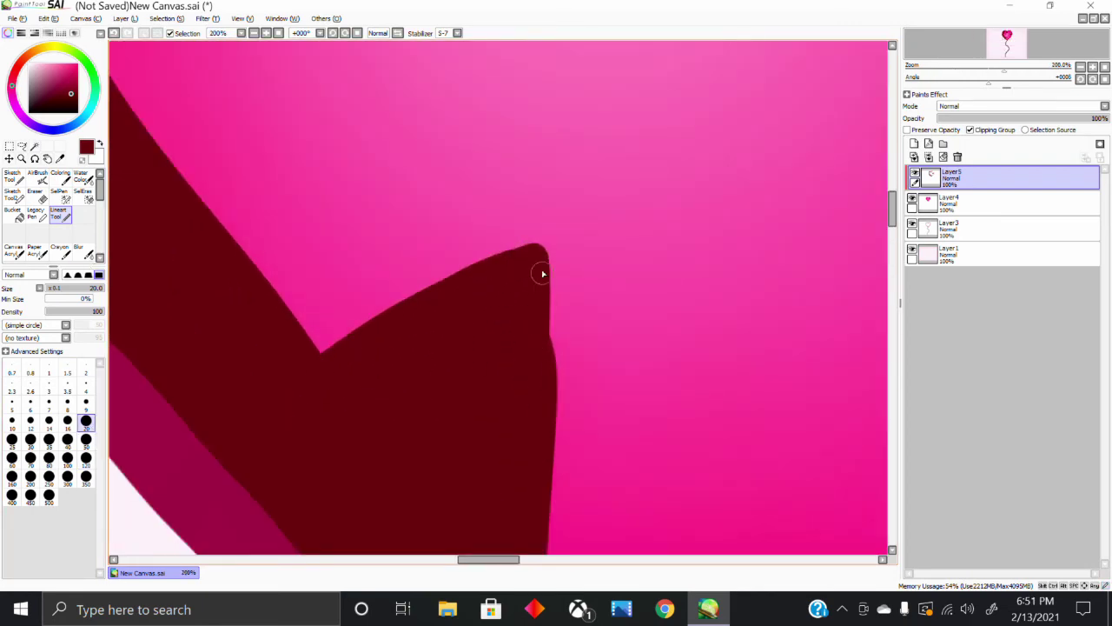
left_click_drag(542, 270, 550, 388)
Sharpen the shading of the upper left crease and the centre notch into filled points.
scroll(551, 497, "down", 5)
scroll(431, 235, "up", 4)
mouse_move(350, 270)
left_mouse_down()
mouse_move(395, 295)
mouse_move(482, 302)
mouse_move(502, 104)
left_mouse_up()
key("ctrl+z")
scroll(673, 287, "down", 1)
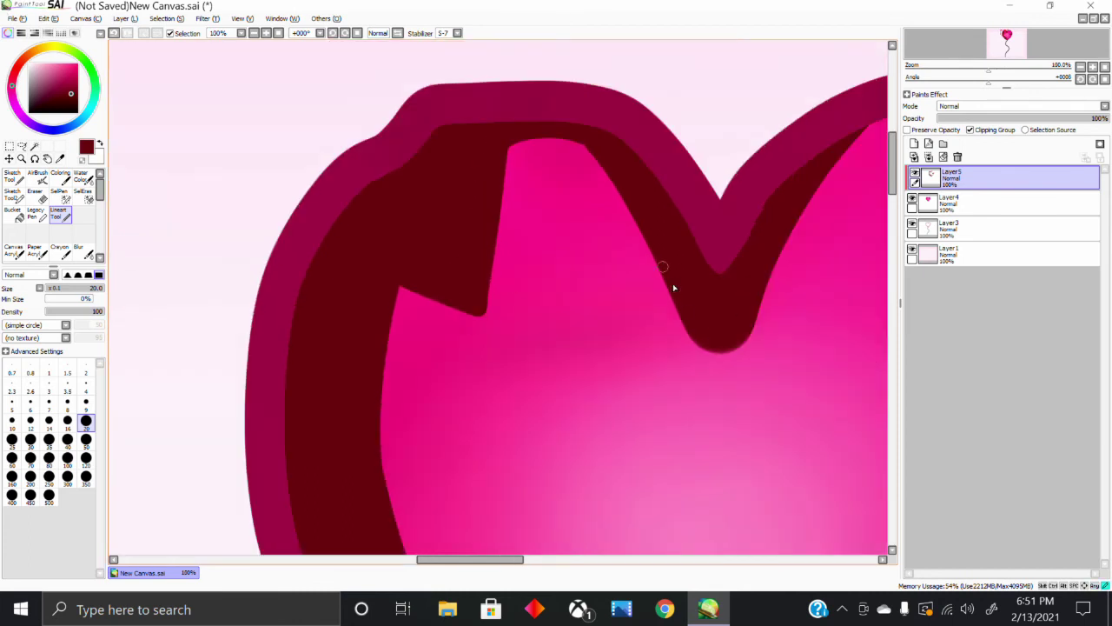
scroll(773, 273, "up", 2)
mouse_move(549, 195)
left_mouse_down()
mouse_move(633, 340)
mouse_move(691, 259)
left_mouse_up()
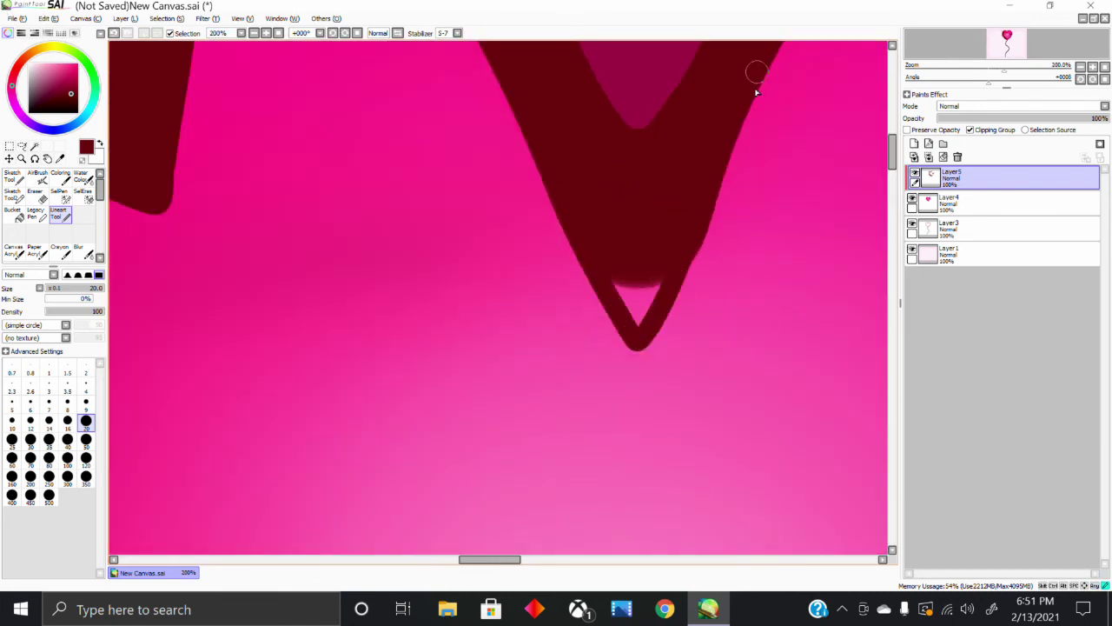
left_click_drag(757, 86, 635, 349)
left_click_drag(623, 311, 635, 318)
Refine the right-side crease shading into a clean triangular point.
scroll(630, 306, "down", 3)
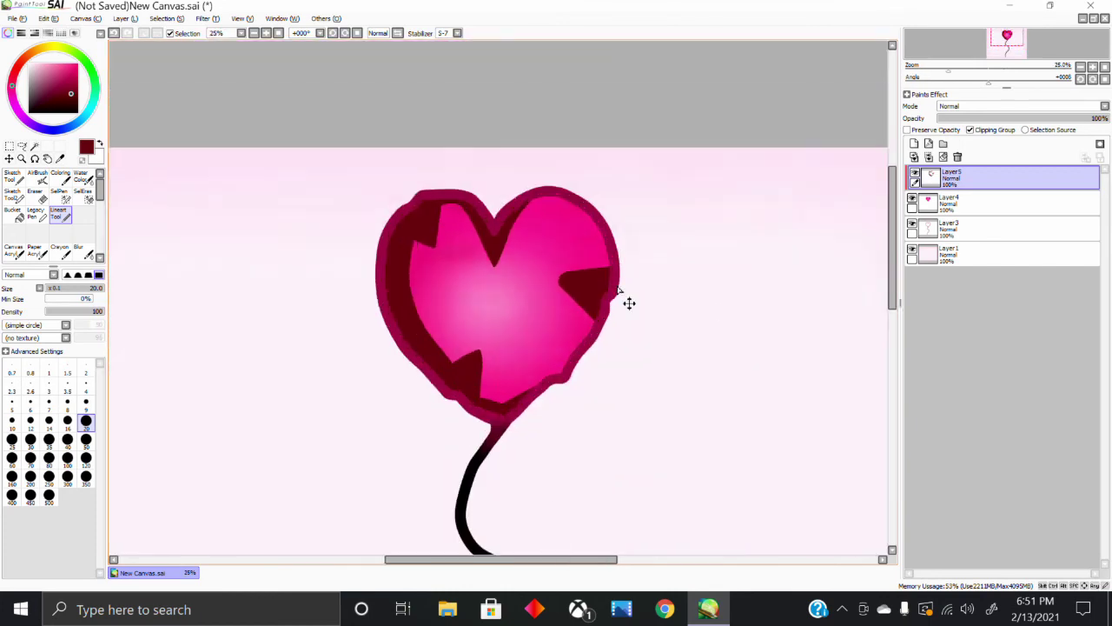
scroll(628, 303, "up", 2)
mouse_move(547, 323)
left_mouse_down()
mouse_move(657, 220)
mouse_move(805, 181)
left_mouse_up()
mouse_move(483, 245)
left_mouse_down()
mouse_move(511, 274)
mouse_move(501, 252)
left_mouse_up()
Lower the dark maroon shading layer's opacity to 30%.
scroll(574, 274, "down", 7)
left_click(987, 118)
scroll(987, 118, "down", 3)
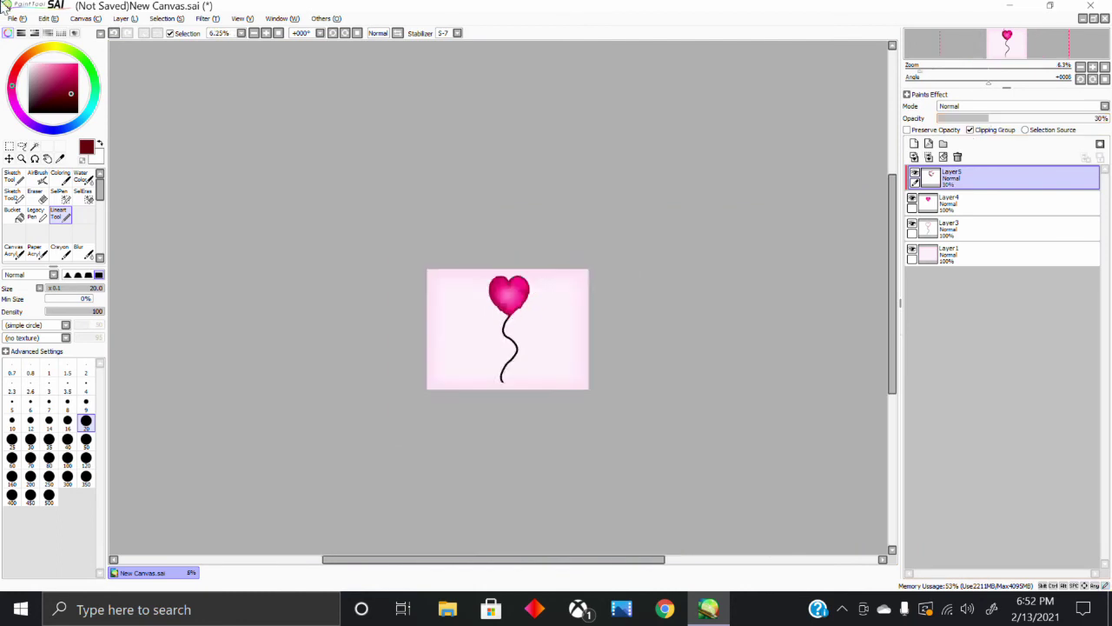
scroll(980, 118, "up", 2)
left_click_drag(975, 118, 953, 118)
scroll(972, 106, "down", 1)
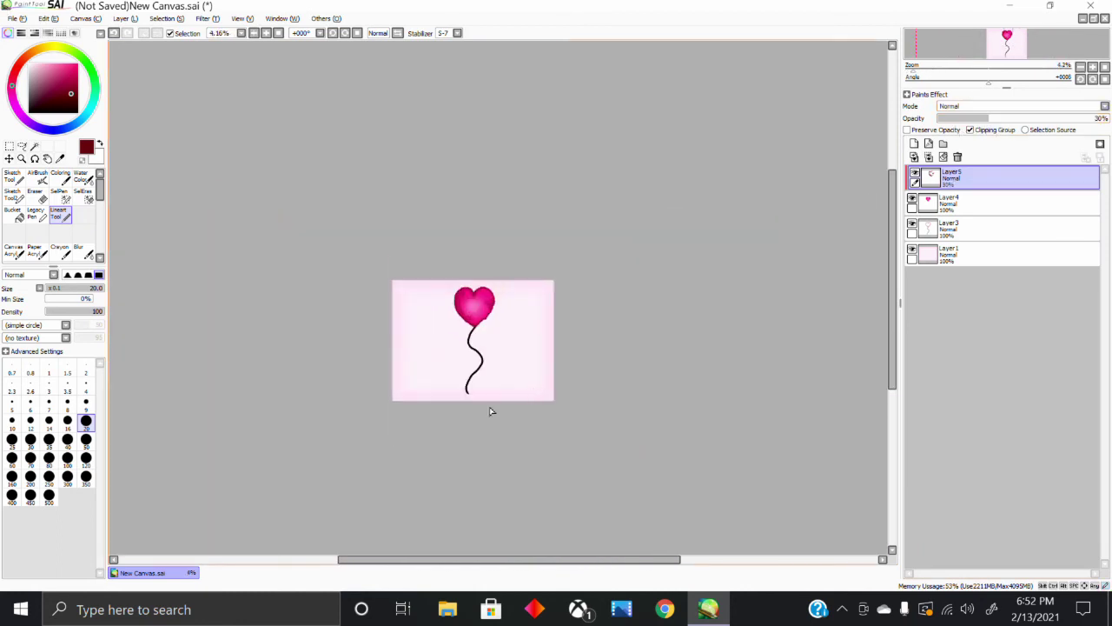
Soften the edges of the maroon shading at the right-side crease and centre notch with the Blur tool at size 50.
scroll(516, 370, "up", 2)
left_click(78, 251)
scroll(379, 234, "up", 2)
scroll(437, 242, "up", 2)
left_click(86, 496)
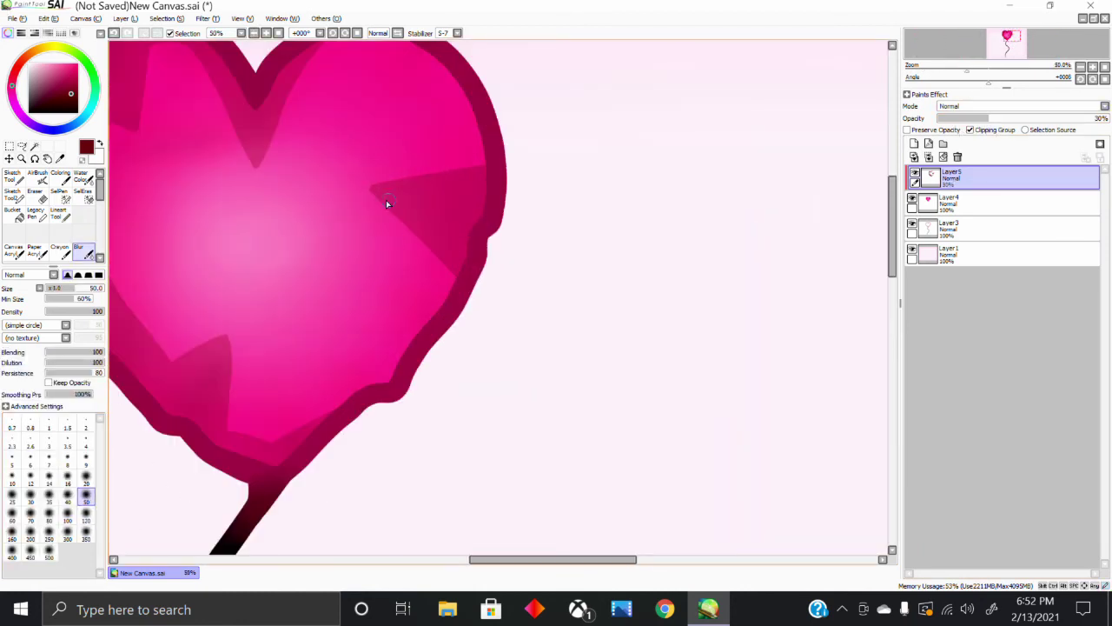
scroll(329, 59, "up", 1)
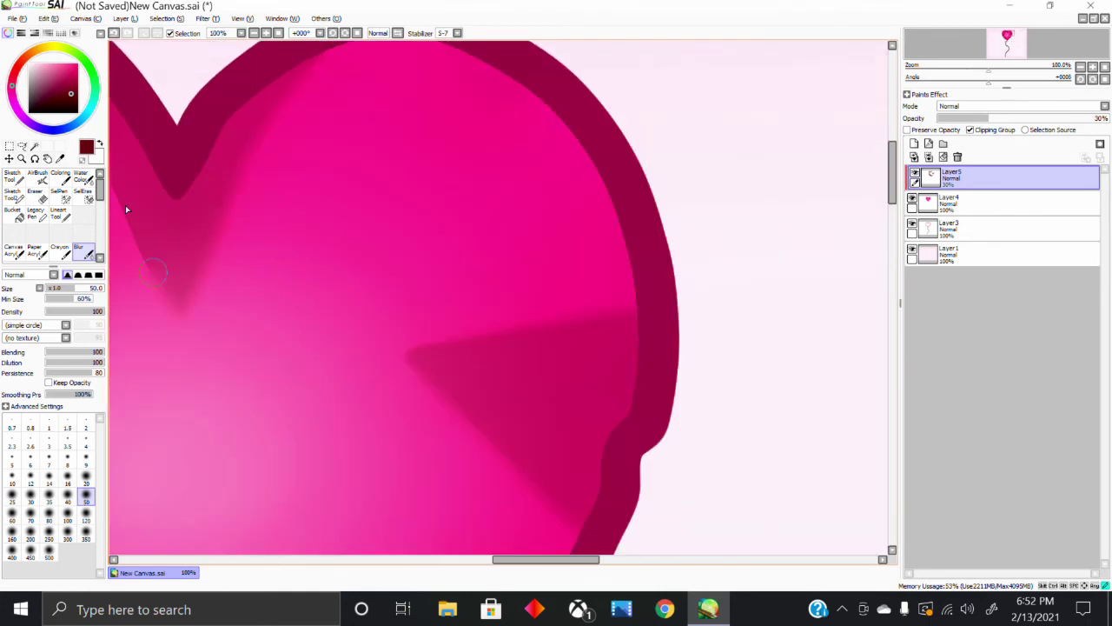
scroll(305, 158, "down", 1)
scroll(291, 201, "up", 1)
scroll(139, 294, "down", 2)
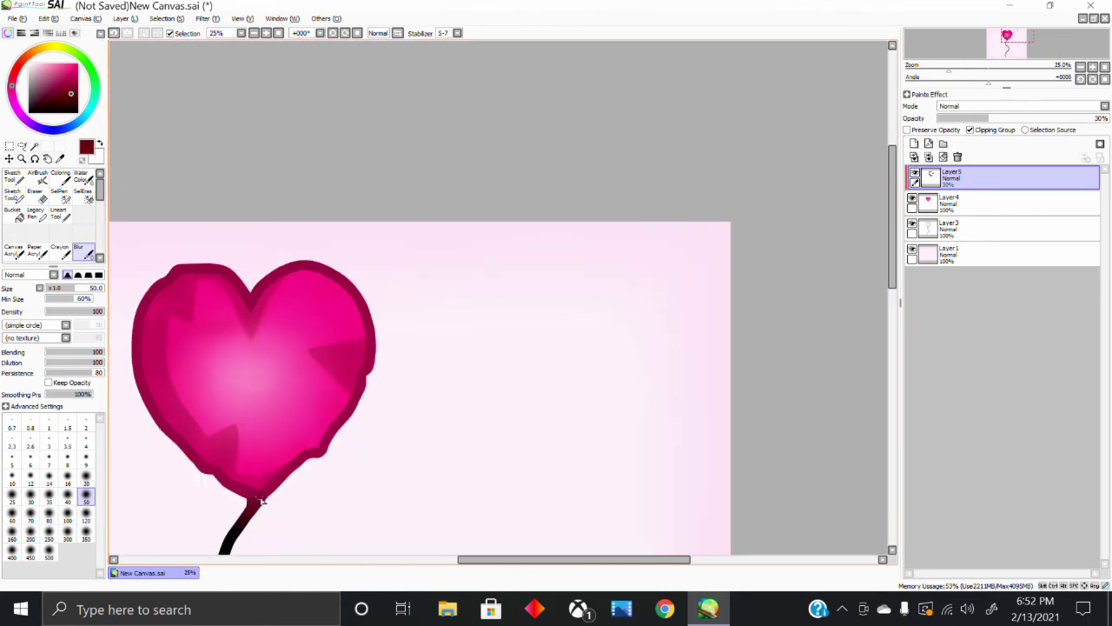
Merge the maroon shading layer into the heart layer.
scroll(280, 486, "down", 2)
left_click_drag(974, 119, 969, 141)
scroll(464, 351, "down", 1)
scroll(351, 422, "up", 1)
left_click(929, 158)
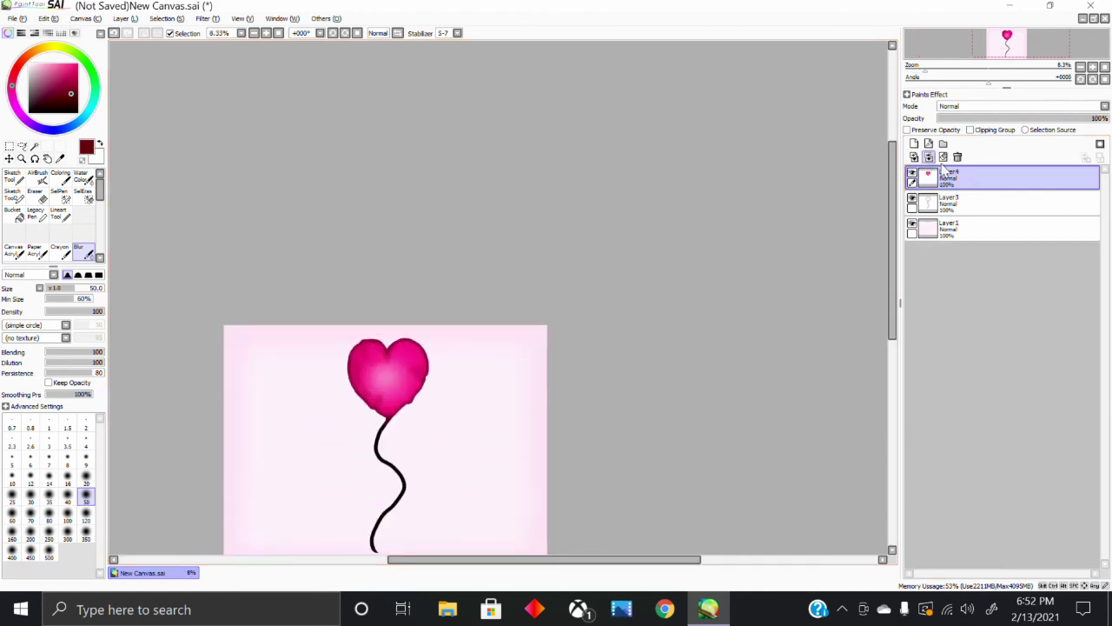
Paint a light pink highlight in the heart's centre on a new layer with the Coloring tool and blur it at size 500.
left_click(954, 200)
left_click(952, 179)
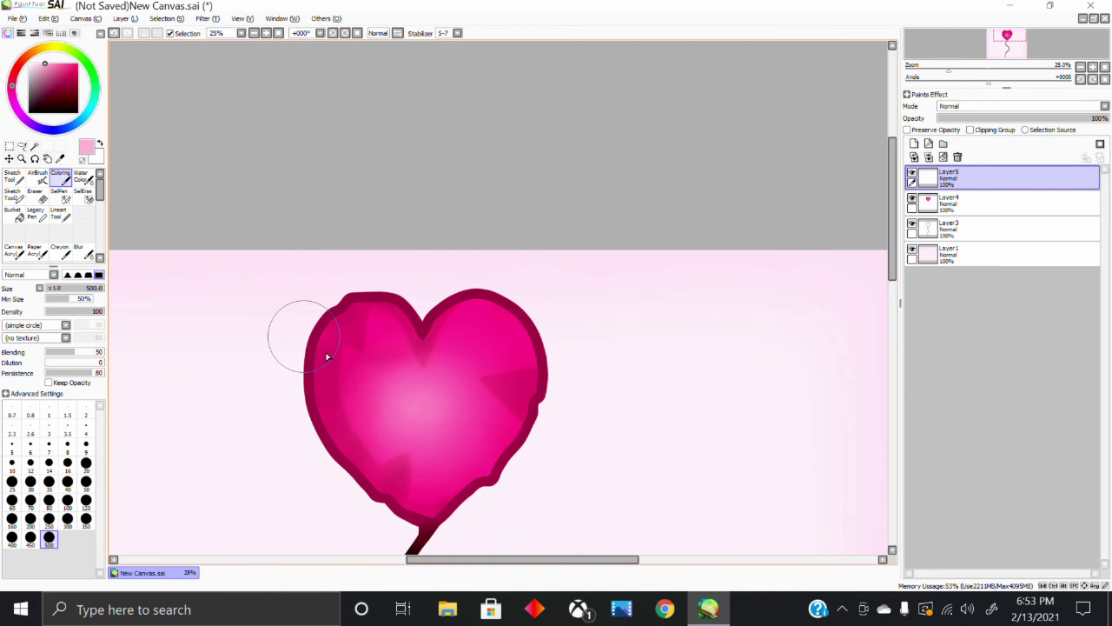
mouse_move(373, 393)
left_mouse_down()
mouse_move(441, 433)
mouse_move(362, 353)
mouse_move(465, 380)
left_mouse_up()
left_click(83, 252)
left_click(49, 551)
scroll(396, 364, "down", 2)
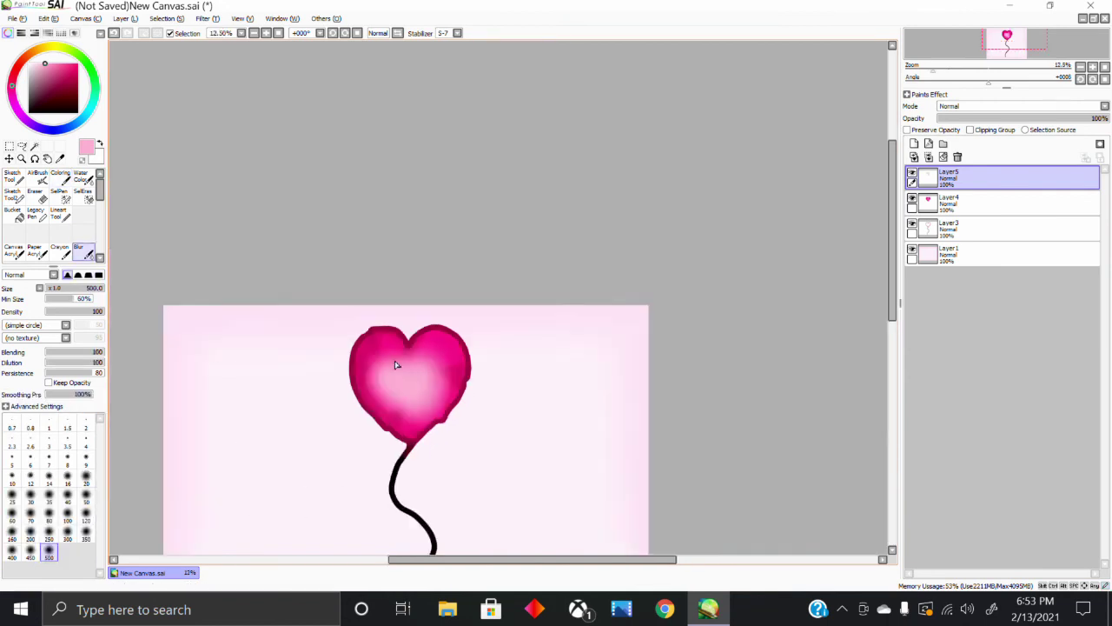
Lower the highlight layer's opacity to 59% and merge it into the heart layer.
scroll(395, 365, "down", 3)
scroll(395, 364, "up", 2)
left_click(1038, 119)
scroll(721, 245, "down", 3)
scroll(720, 244, "up", 4)
scroll(424, 252, "down", 5)
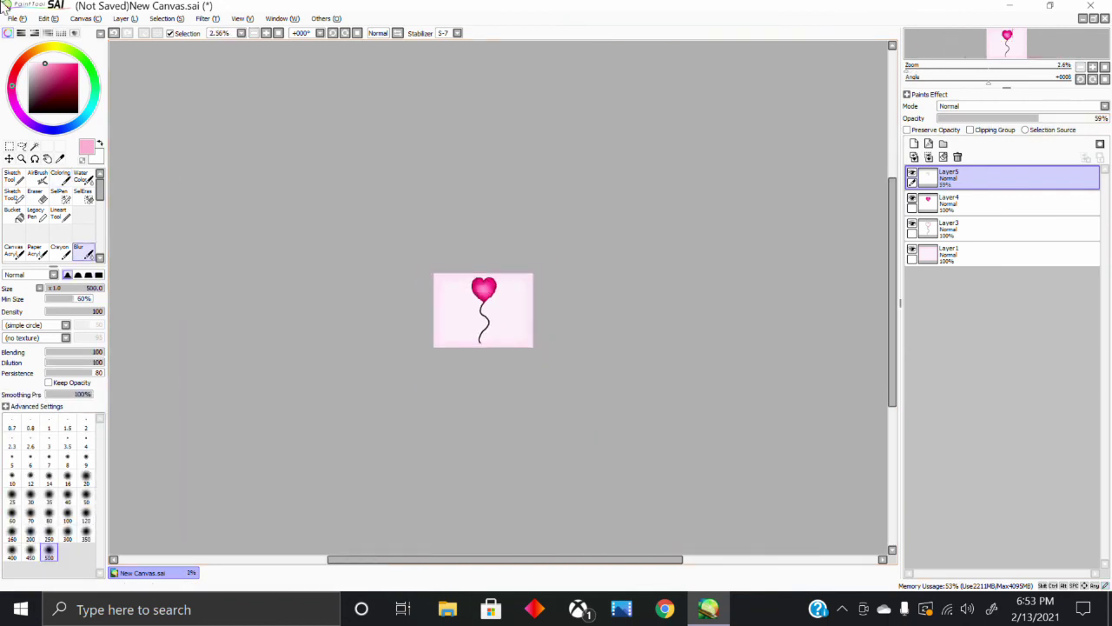
scroll(485, 288, "up", 3)
left_click(928, 157)
Place two black dot eyes near the heart's centre on a new layer with the Lineart tool at size 50.
scroll(578, 530, "up", 2)
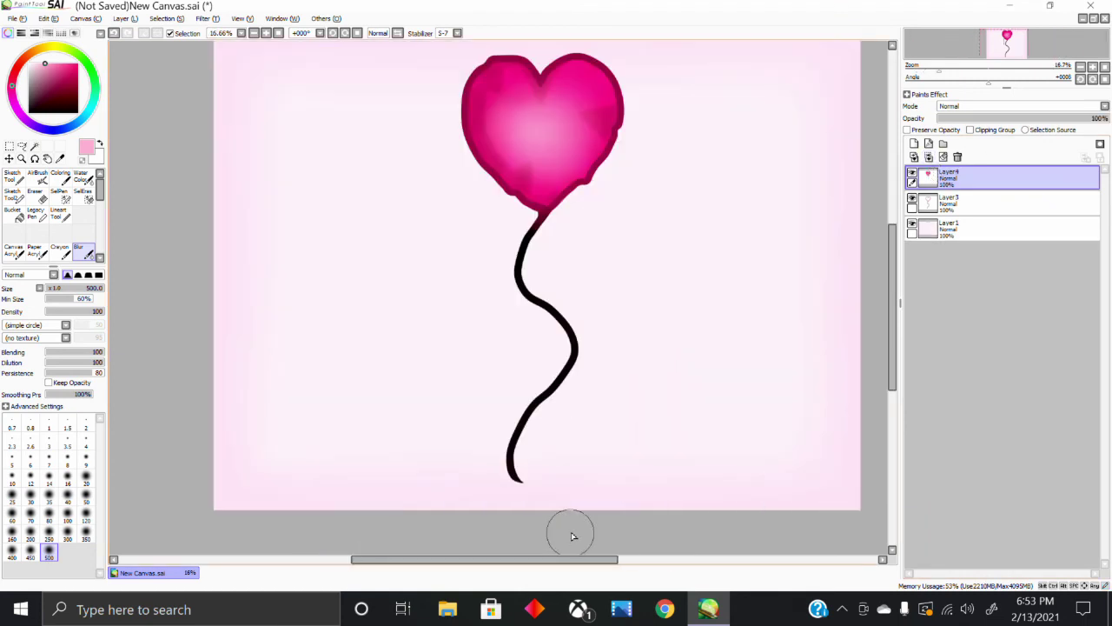
left_click(915, 145)
left_click_drag(892, 261, 893, 237)
left_click(29, 112)
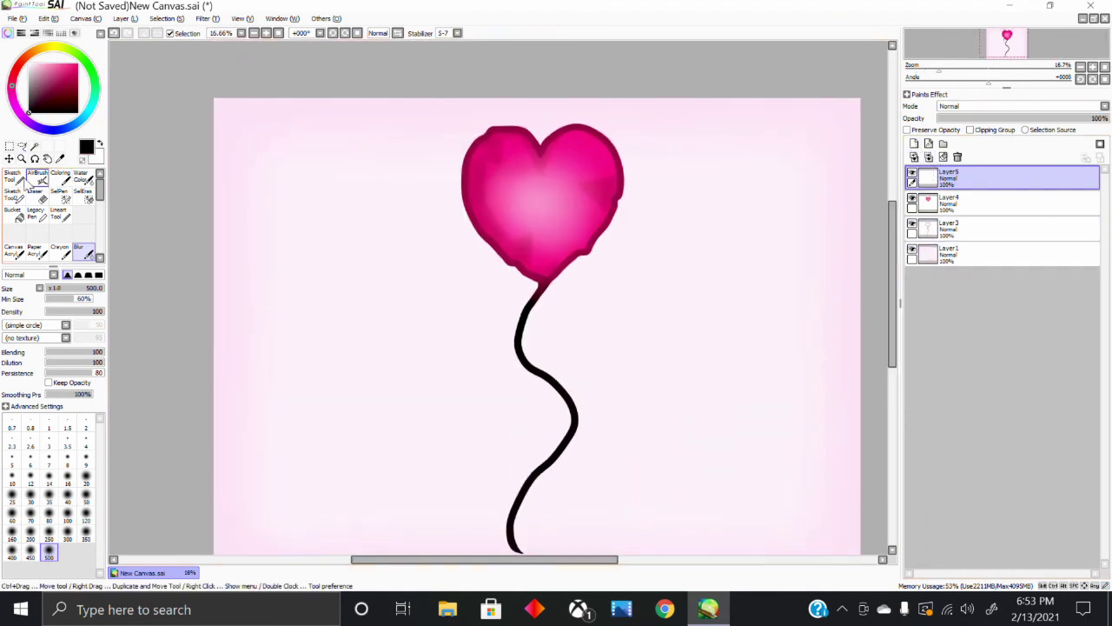
left_click(60, 214)
scroll(589, 114, "up", 2)
left_click(86, 461)
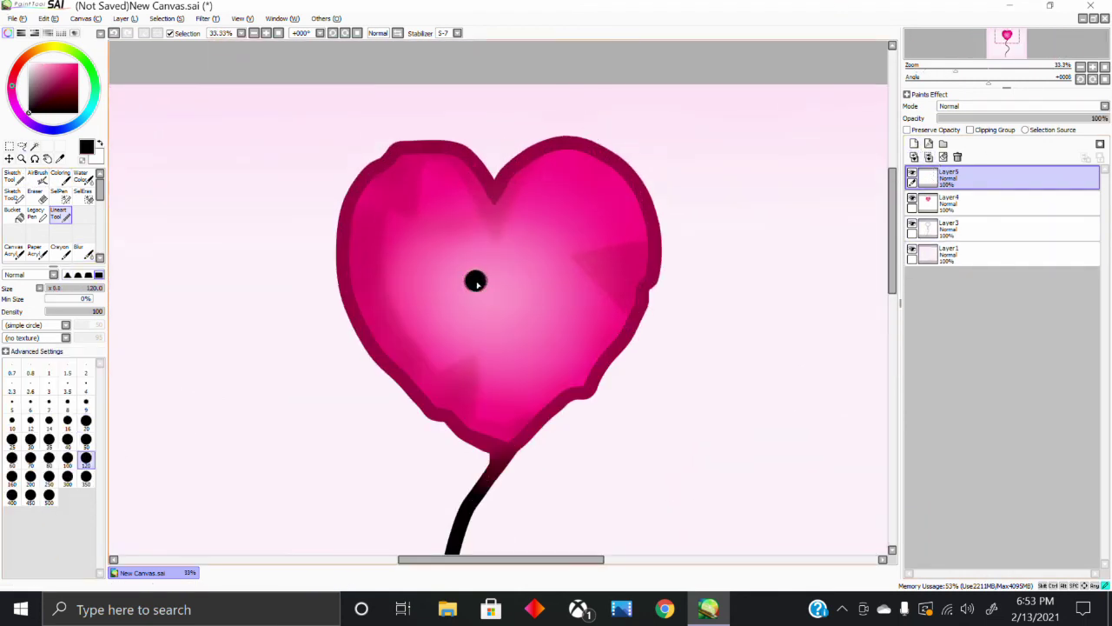
scroll(552, 300, "down", 2)
left_click(86, 422)
left_click(86, 440)
scroll(565, 313, "up", 2)
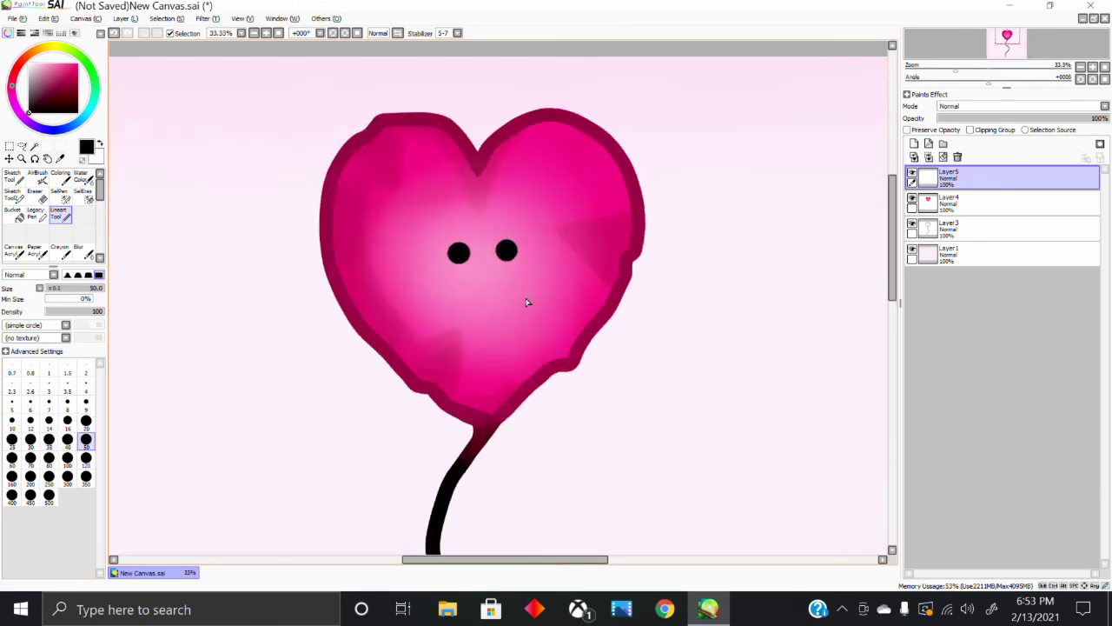
Draw a small black w-shaped mouth below the eyes with the Lineart tool at size 35.
scroll(506, 299, "up", 2)
mouse_move(417, 270)
left_mouse_down()
mouse_move(479, 292)
mouse_move(519, 266)
mouse_move(509, 361)
mouse_move(583, 250)
left_mouse_up()
scroll(530, 278, "down", 4)
left_click(49, 441)
key("ctrl+z")
scroll(520, 286, "up", 2)
scroll(494, 261, "up", 3)
scroll(613, 295, "down", 1)
scroll(633, 323, "down", 6)
scroll(640, 293, "up", 6)
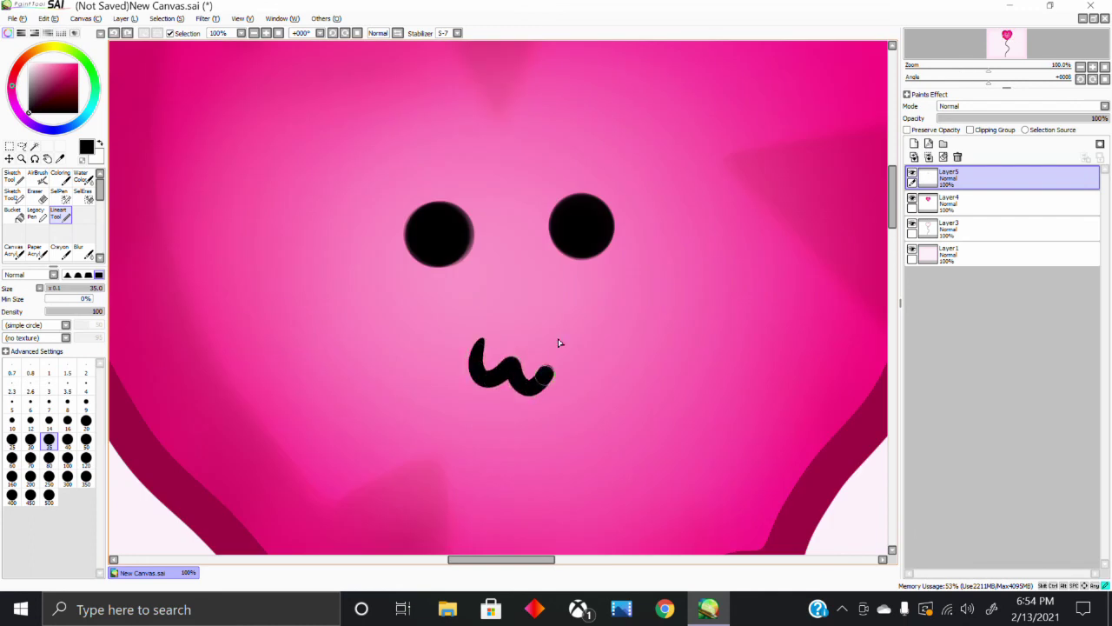
scroll(558, 338, "down", 7)
scroll(558, 348, "up", 1)
left_click_drag(895, 343, 895, 367)
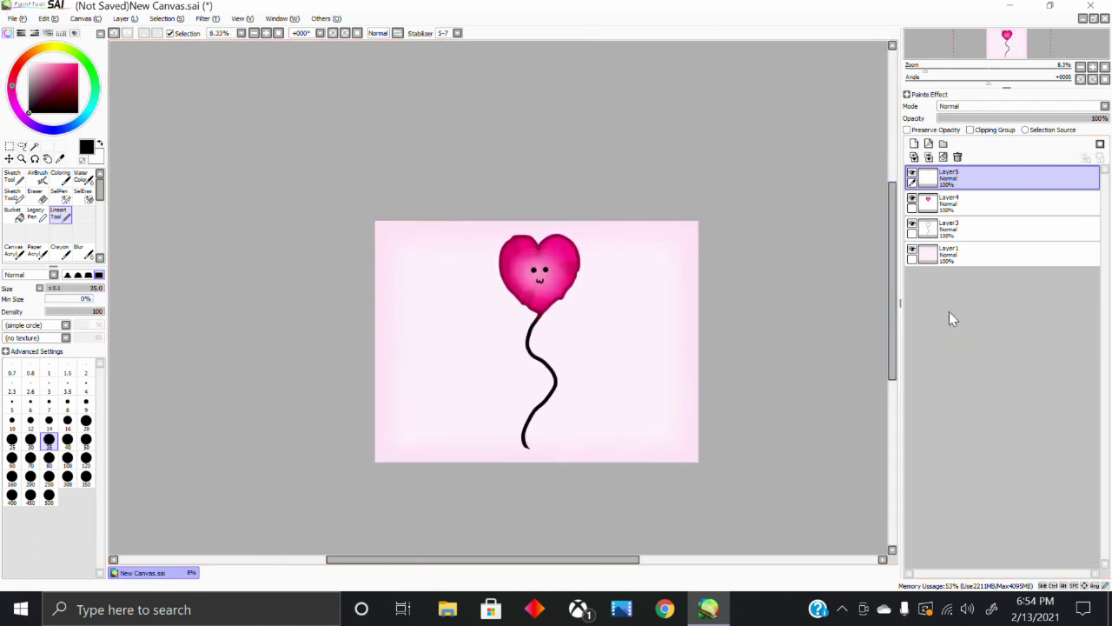
Preserve the opacity of the outline layer and paint the heart's outline black with the Coloring tool at size 500.
left_click(978, 208)
left_click(61, 177)
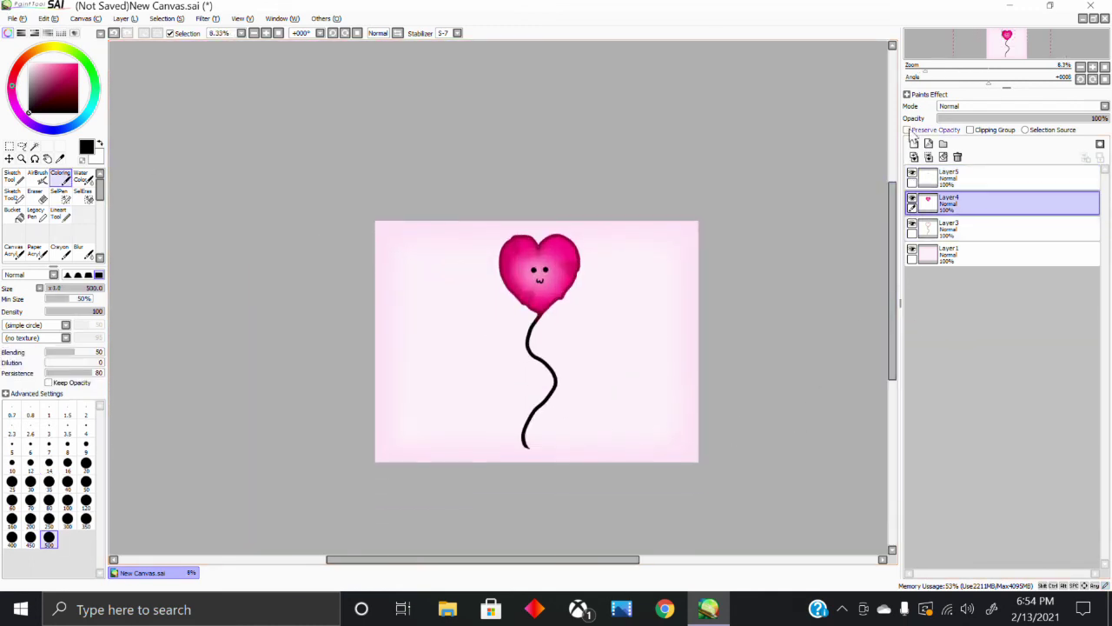
left_click(977, 228)
left_click(907, 129)
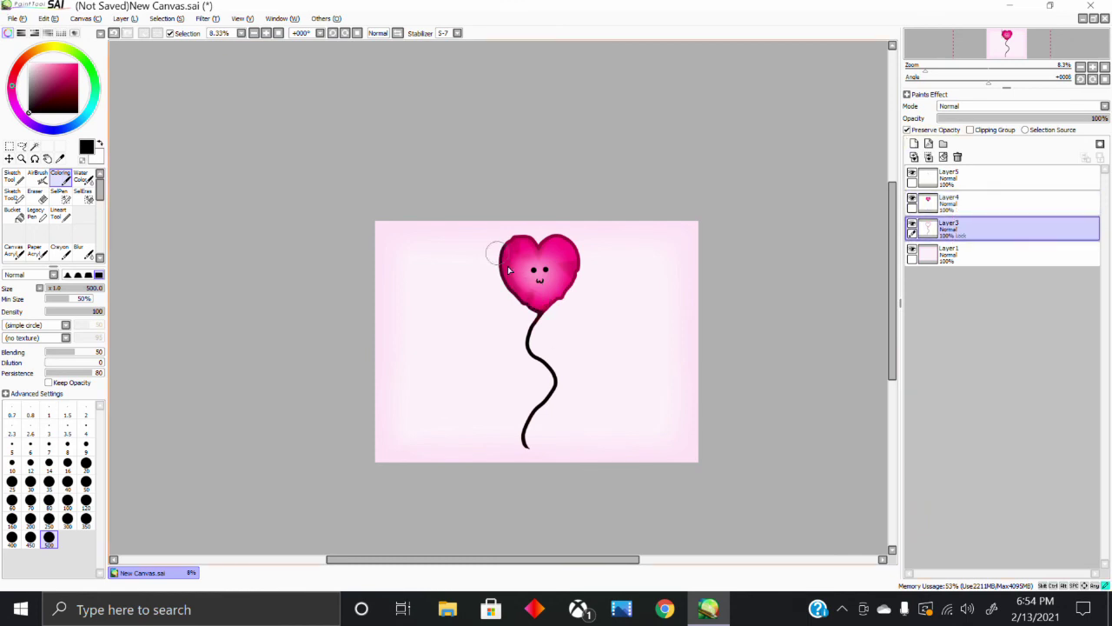
left_click_drag(509, 270, 595, 283)
scroll(554, 272, "up", 3)
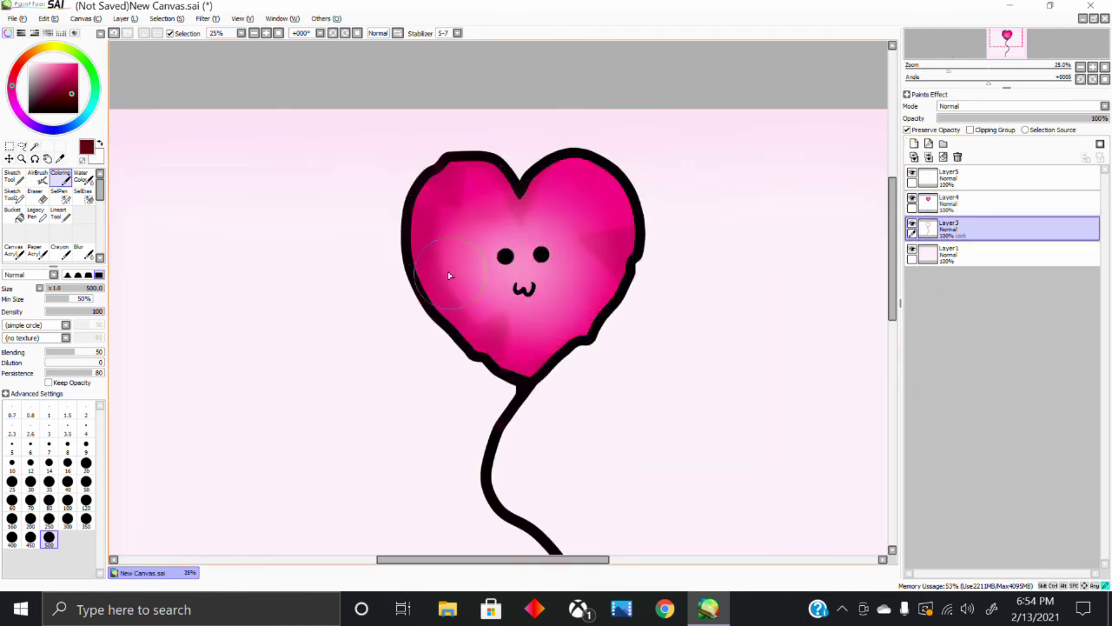
Recolour the heart's outline dark maroon with the Coloring tool at size 500.
mouse_move(492, 204)
left_mouse_down()
mouse_move(573, 281)
mouse_move(397, 325)
mouse_move(559, 340)
mouse_move(526, 386)
left_mouse_up()
scroll(666, 305, "down", 2)
scroll(732, 319, "up", 2)
scroll(621, 342, "down", 4)
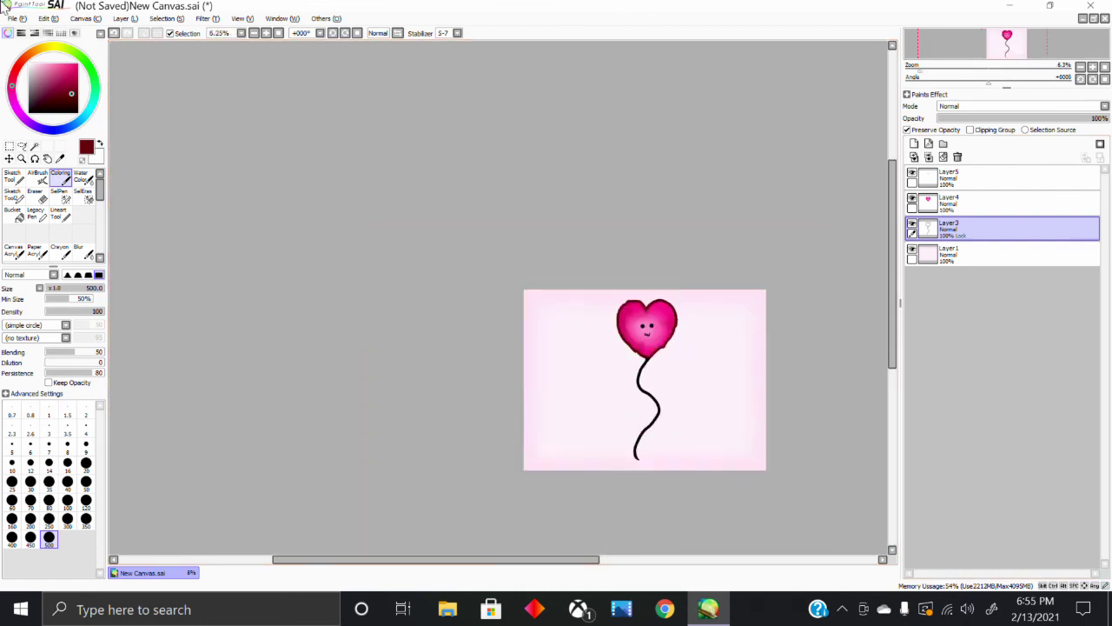